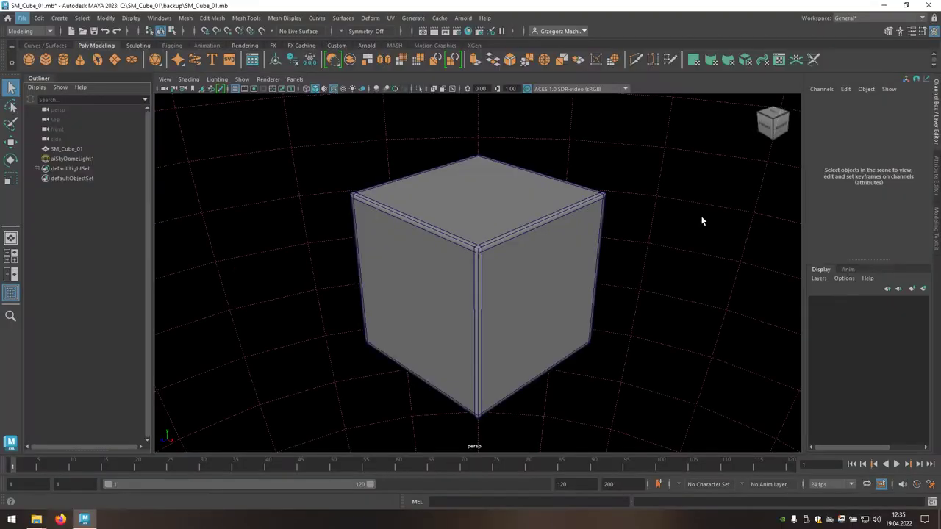
Select SM_Cube_01 and show its UV layout in the UV Editor with map1 current.
{"action": "left_click", "coordinate": [562, 259]}
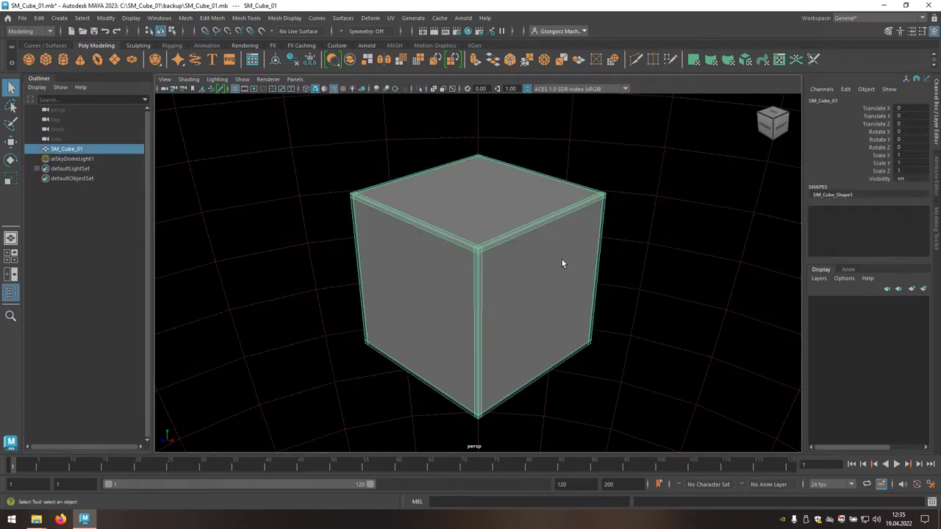
{"action": "left_click", "coordinate": [781, 63]}
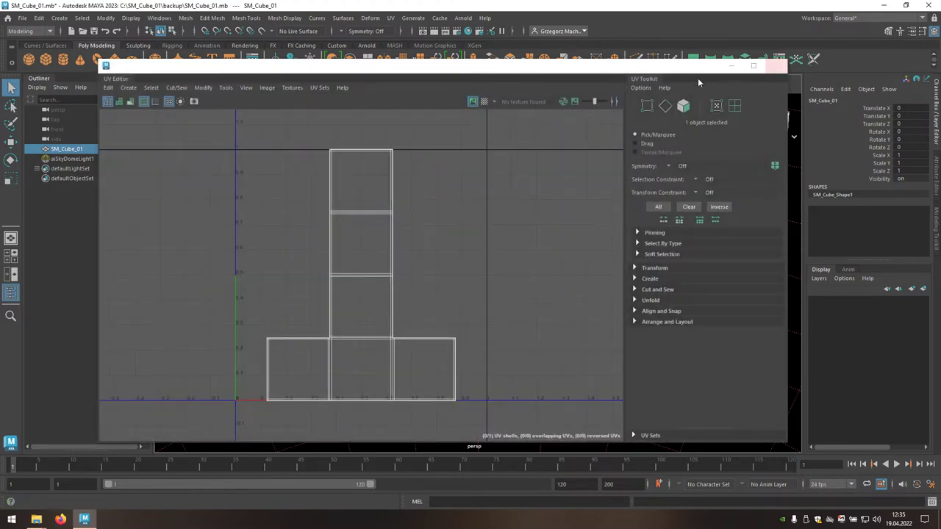
{"action": "left_click", "coordinate": [323, 89]}
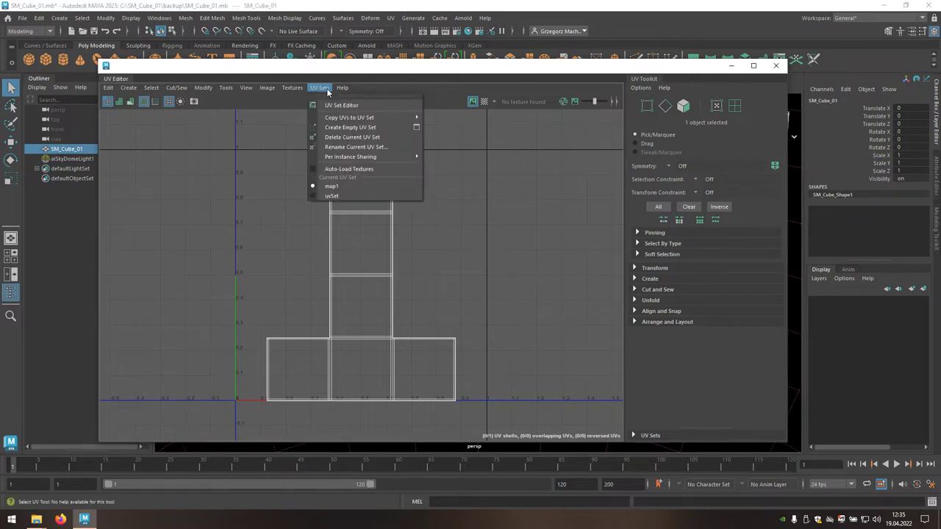
{"action": "left_click", "coordinate": [343, 188]}
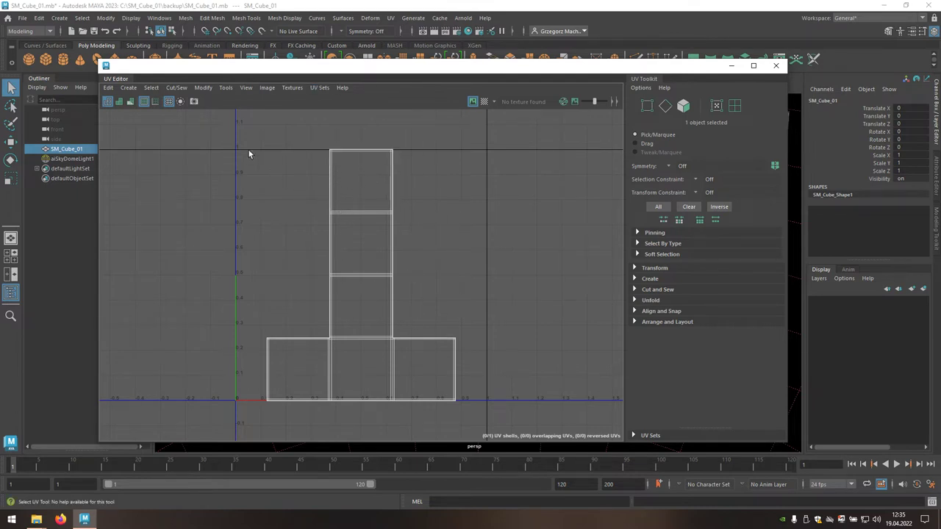
Export a 4096×4096 PNG UV snapshot of the cube as uv.png.
{"action": "left_click", "coordinate": [195, 102]}
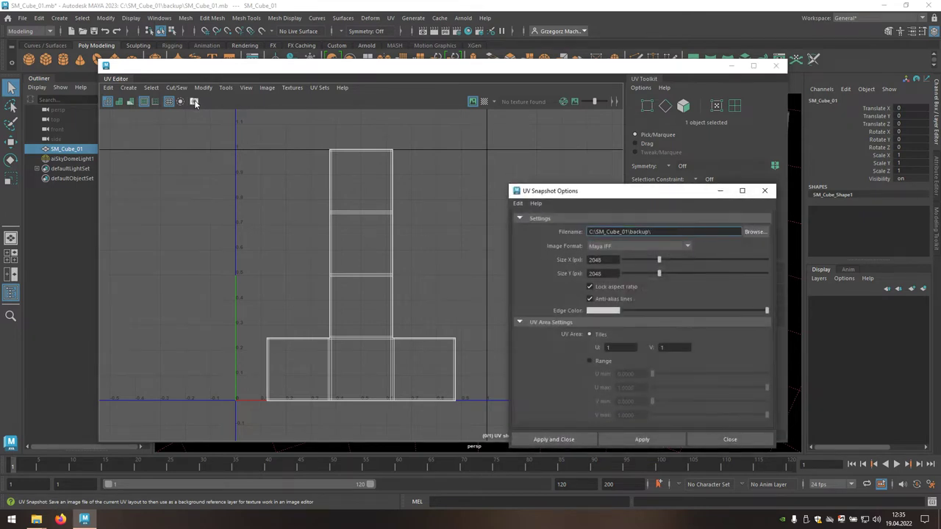
{"action": "type", "text": "uv"}
{"action": "left_click", "coordinate": [657, 247]}
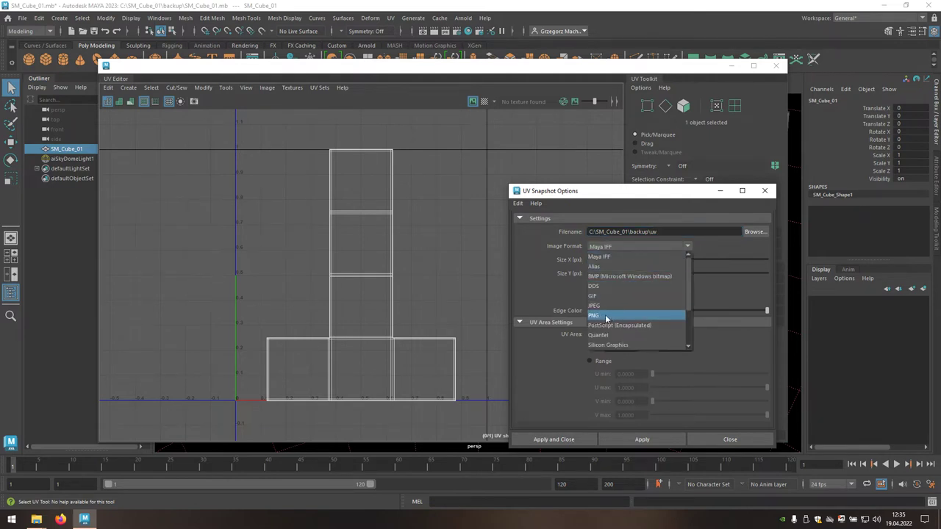
{"action": "left_click", "coordinate": [605, 316]}
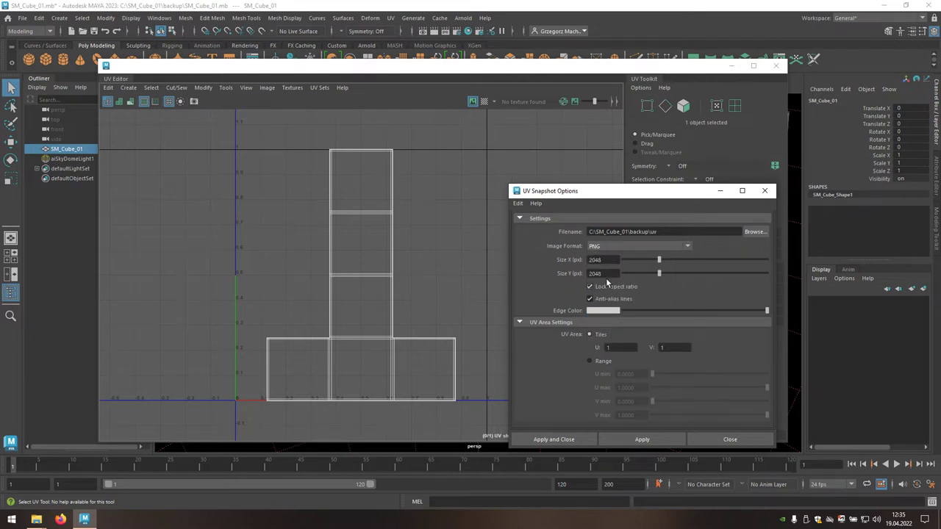
{"action": "left_click_drag", "start_coordinate": [608, 260], "coordinate": [577, 259]}
{"action": "type", "text": "4096"}
{"action": "left_click", "coordinate": [602, 275]}
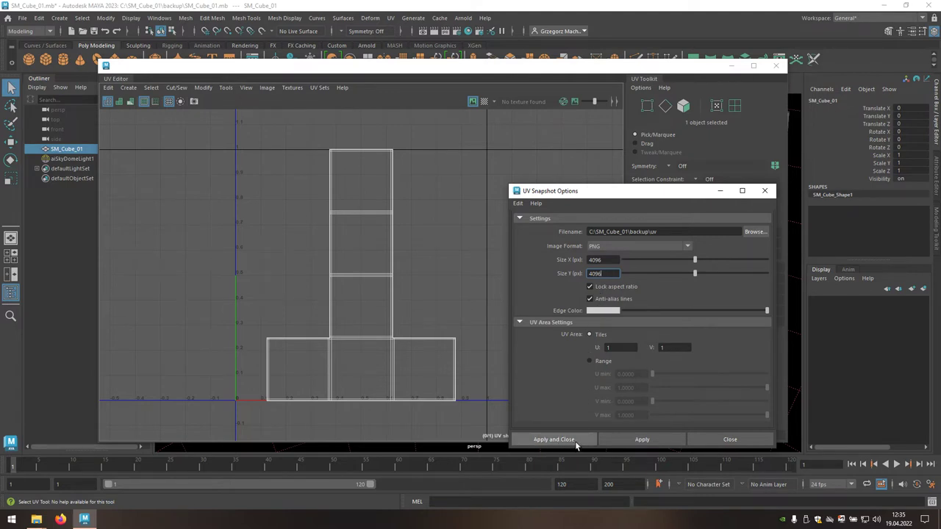
{"action": "left_click", "coordinate": [574, 440]}
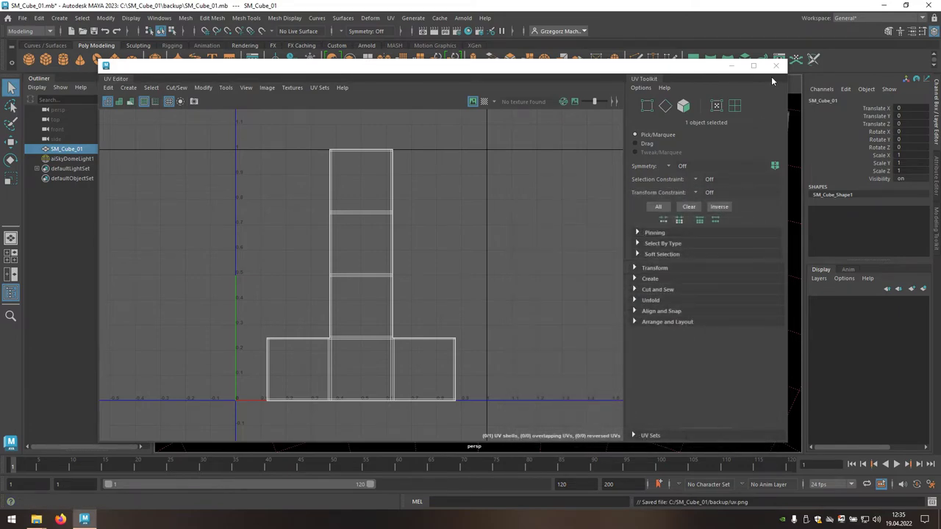
Close the UV Editor and open uv.png from the backup folder in Photoshop.
{"action": "left_click", "coordinate": [775, 67]}
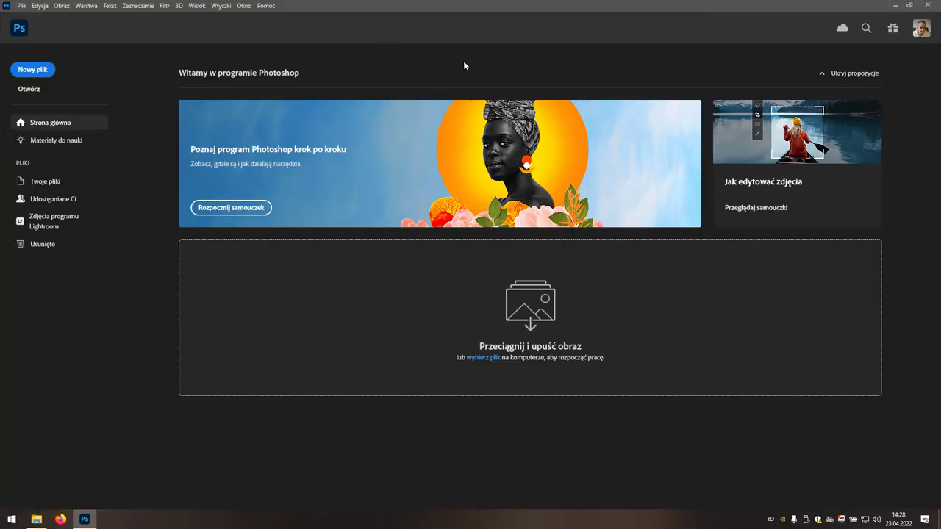
{"action": "left_click", "coordinate": [27, 90]}
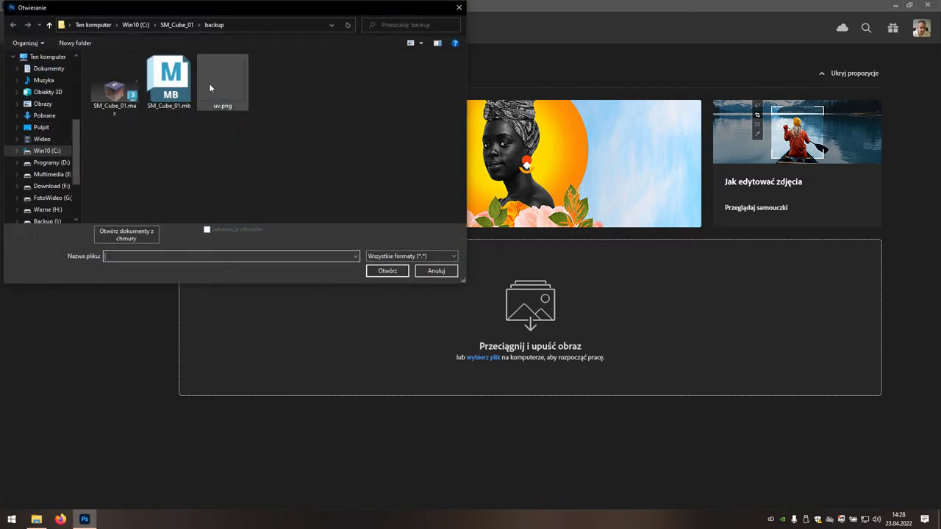
{"action": "left_click", "coordinate": [211, 84]}
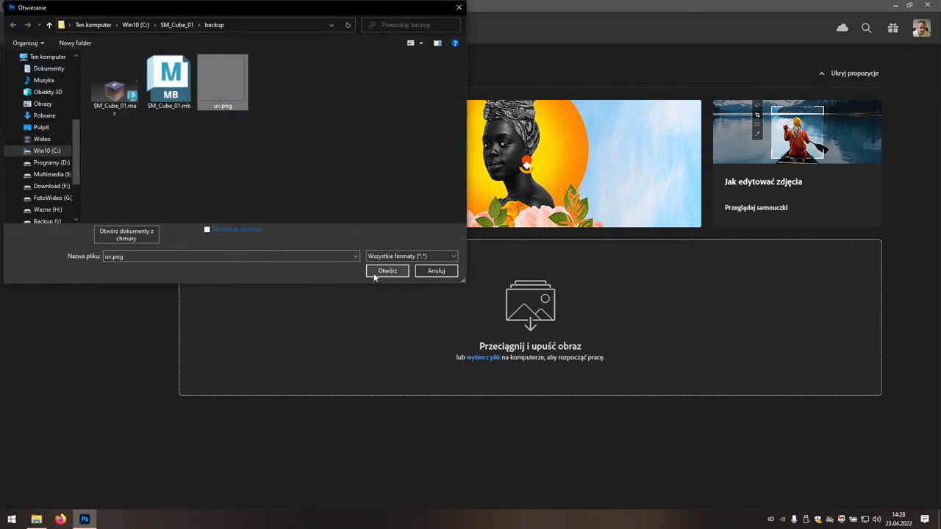
{"action": "left_click", "coordinate": [401, 273]}
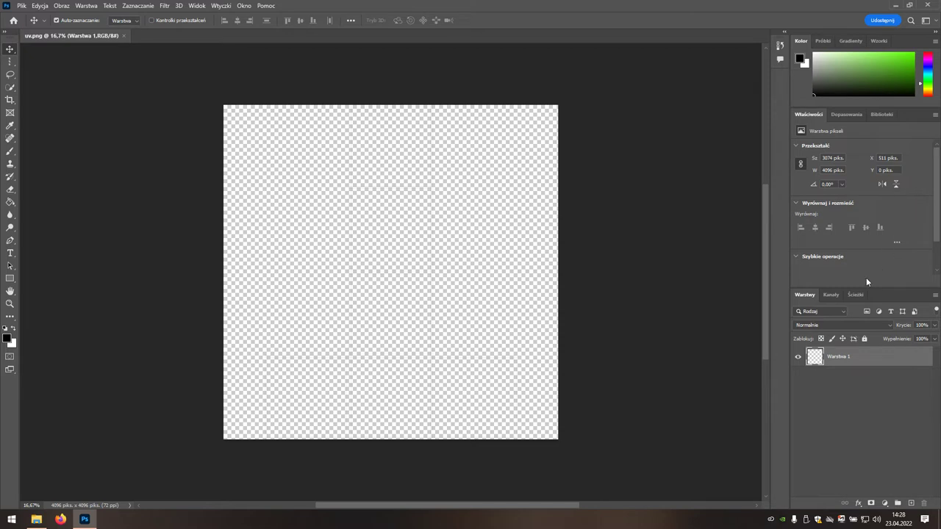
Switch the Photoshop workspace to the Fotografia preset.
{"action": "left_click", "coordinate": [938, 22]}
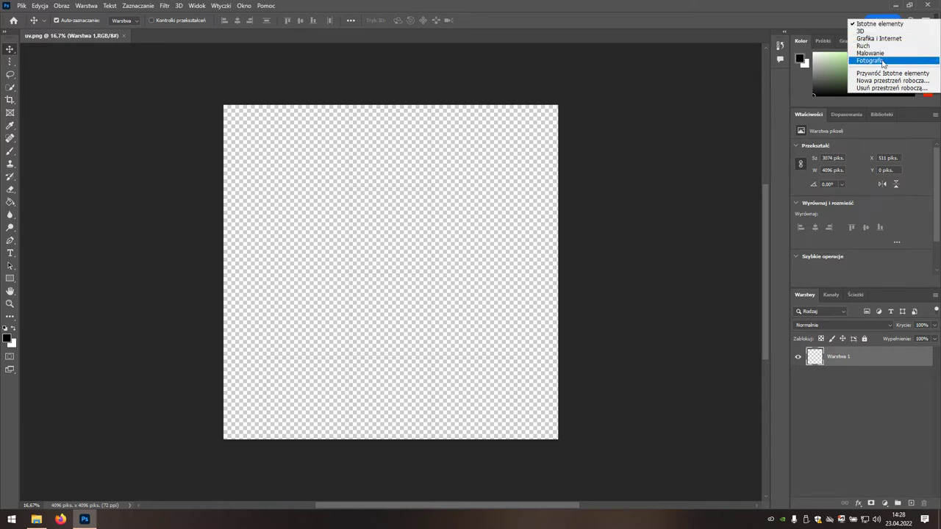
{"action": "left_click", "coordinate": [892, 62]}
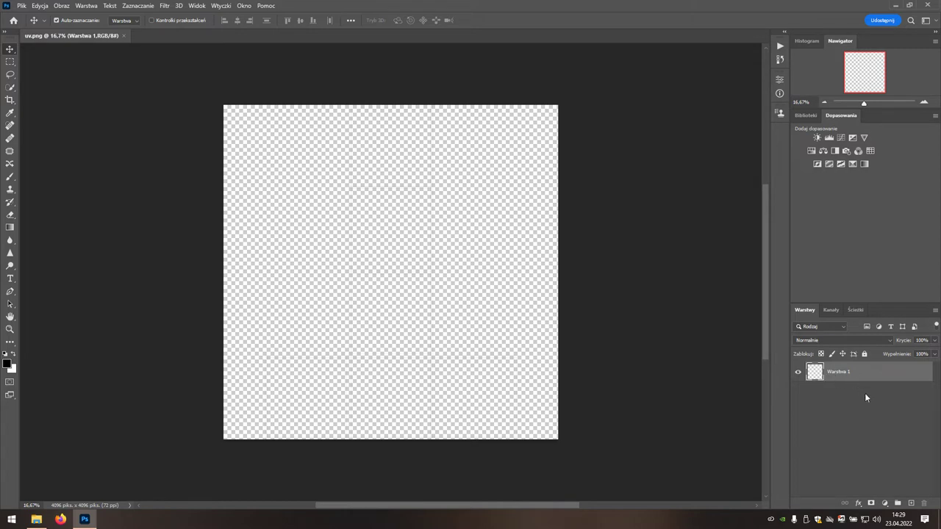
Add a new layer, fill it black with the Paint Bucket, and move it below the UV lines.
{"action": "left_click", "coordinate": [911, 503]}
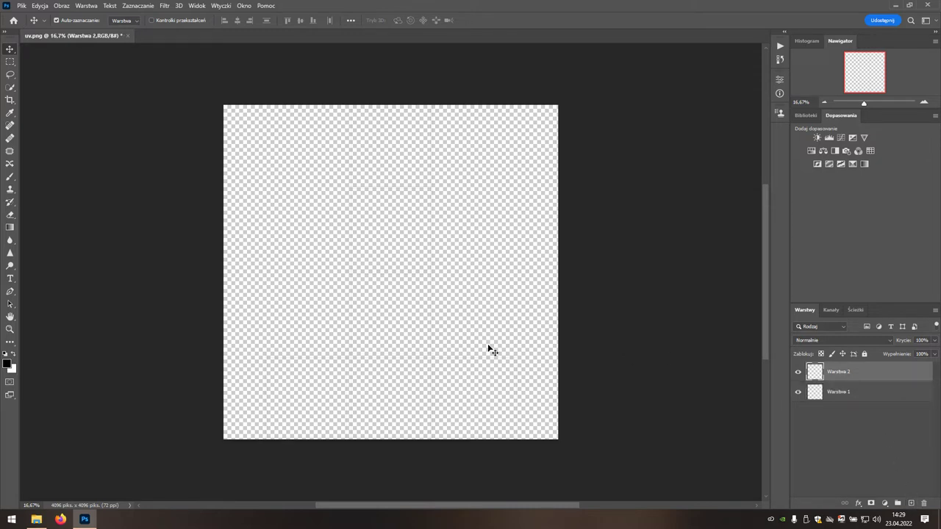
{"action": "left_click", "coordinate": [8, 345]}
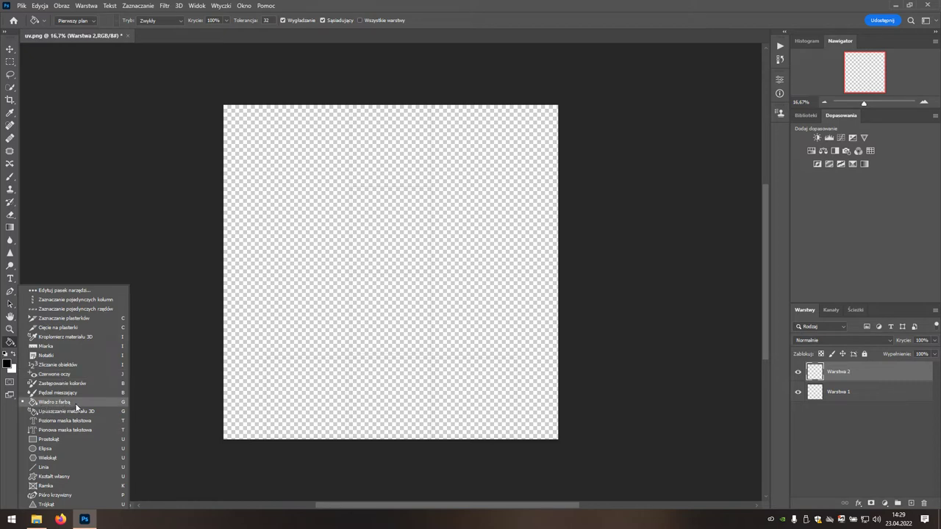
{"action": "left_click", "coordinate": [77, 406]}
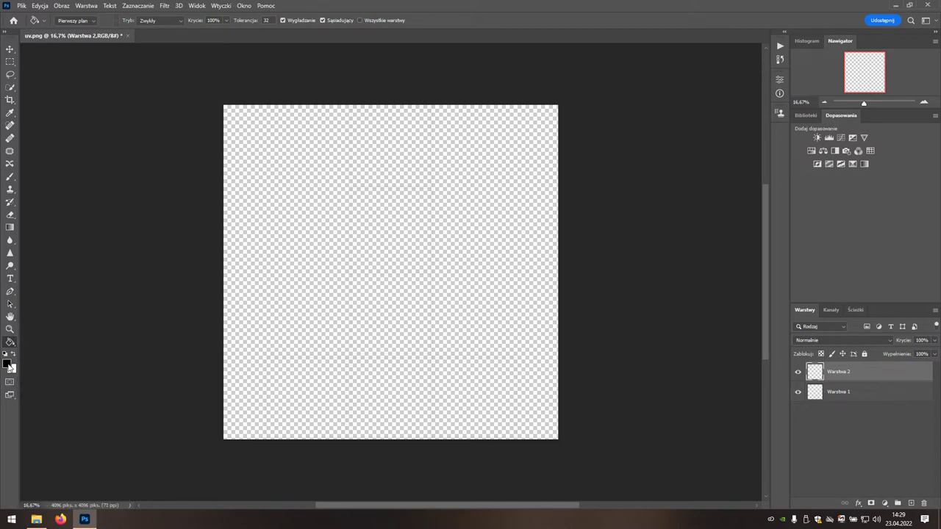
{"action": "left_click", "coordinate": [333, 261]}
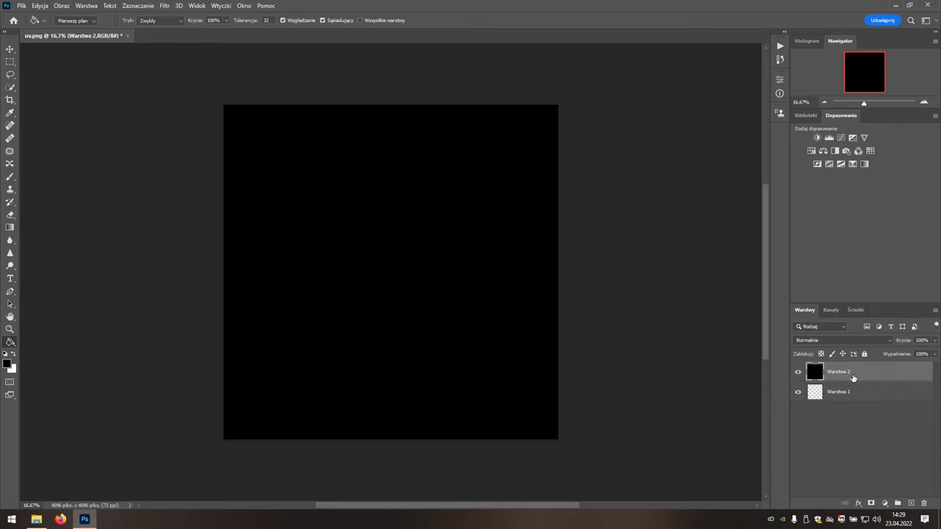
{"action": "left_click_drag", "start_coordinate": [853, 378], "coordinate": [851, 405]}
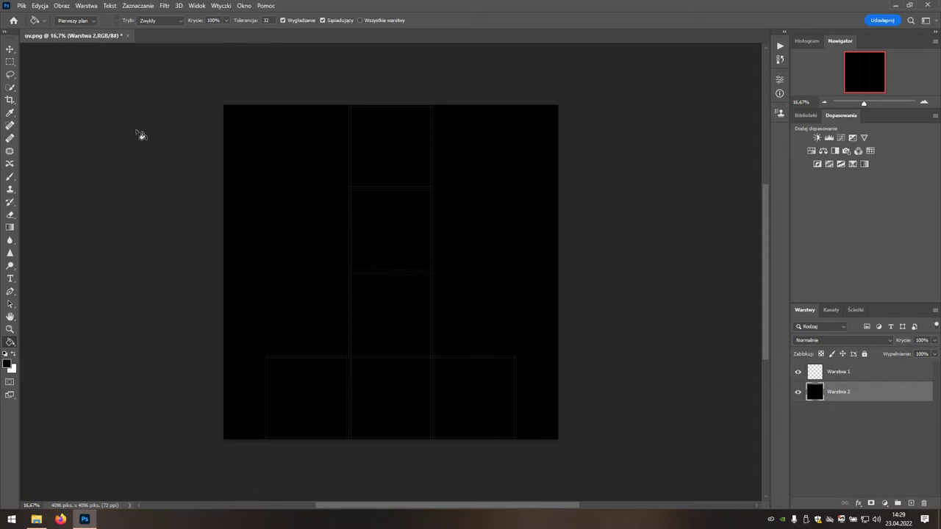
Save the document as uv.psd in Photoshop format with maximum compatibility.
{"action": "left_click", "coordinate": [23, 7]}
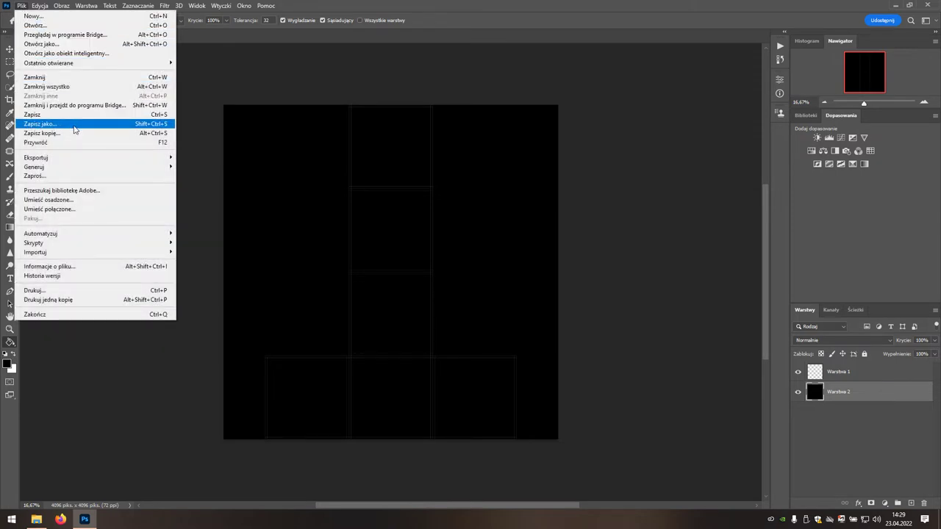
{"action": "left_click", "coordinate": [74, 129]}
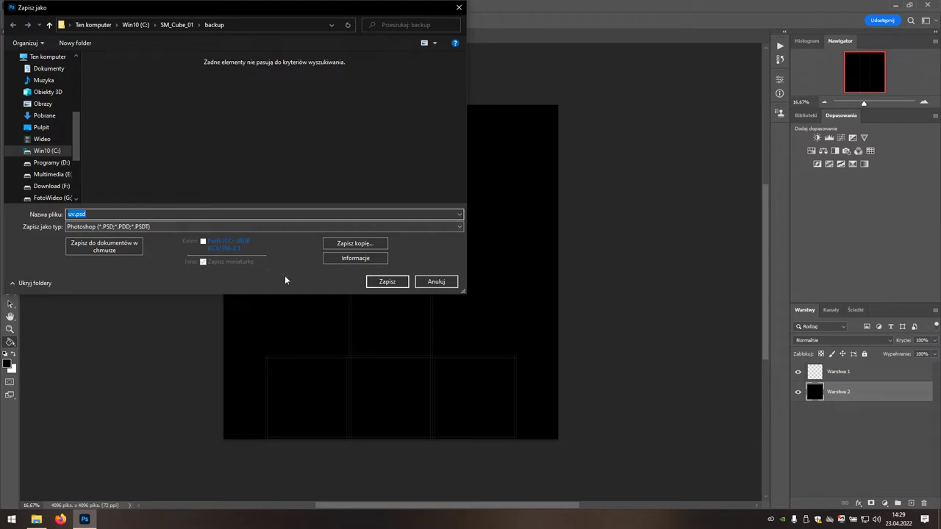
{"action": "left_click", "coordinate": [397, 285]}
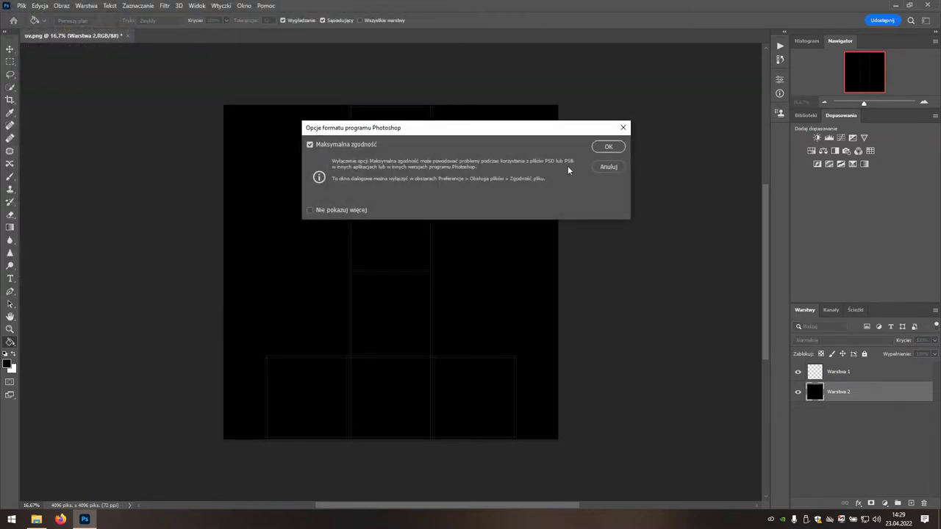
{"action": "left_click", "coordinate": [617, 150]}
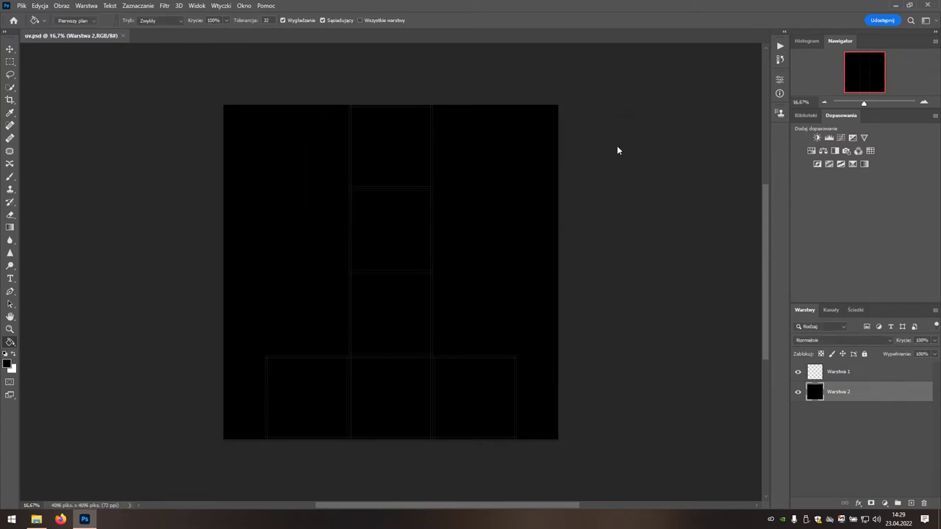
{"action": "left_click", "coordinate": [21, 7]}
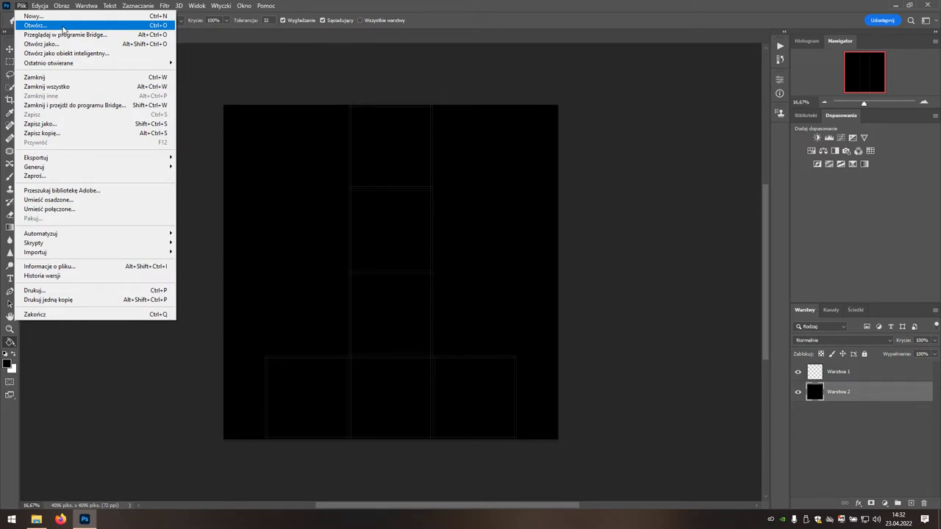
Open the reference photo IMG_9089.dng in Camera Raw.
{"action": "left_click", "coordinate": [63, 26]}
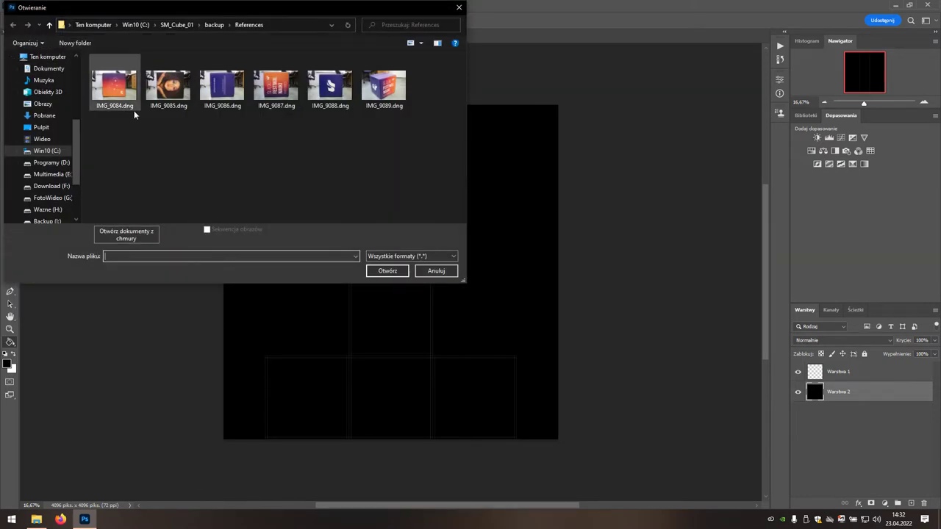
{"action": "left_click", "coordinate": [377, 128]}
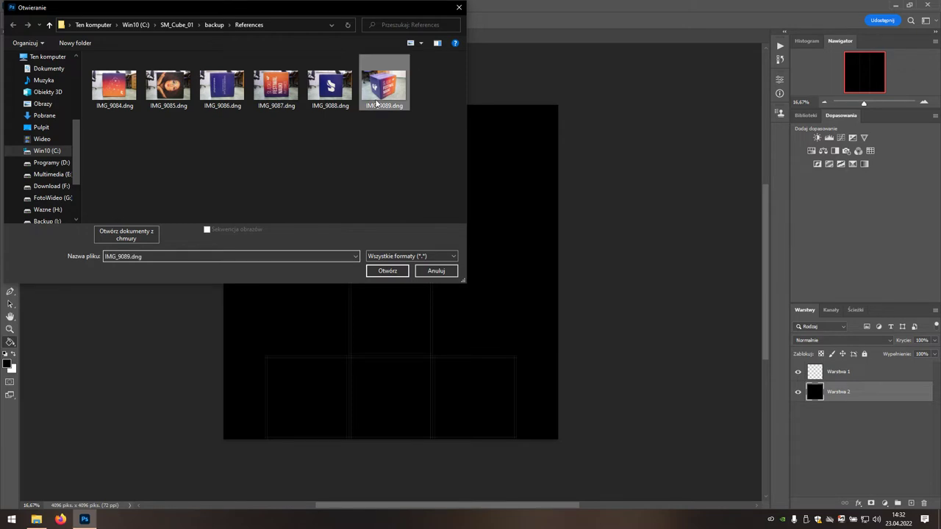
{"action": "left_click", "coordinate": [389, 272]}
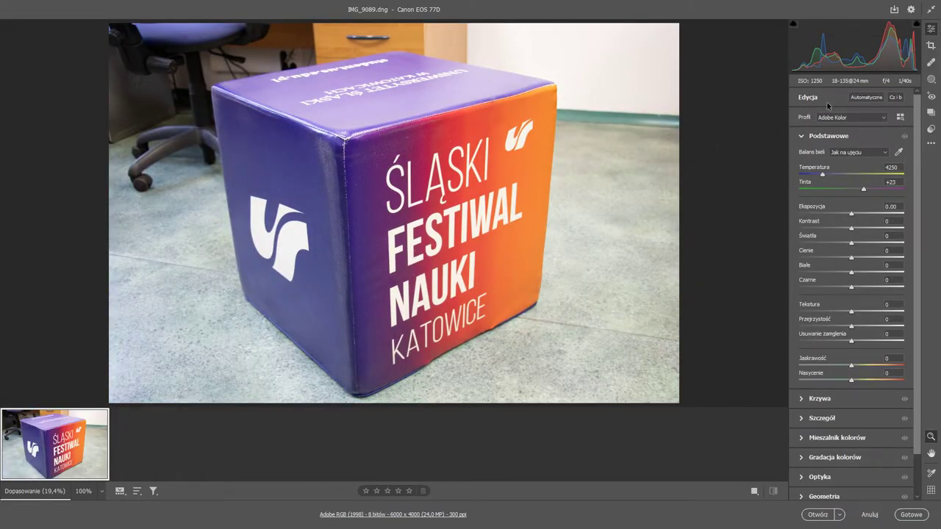
Auto-tone the photo, neutralise white balance from the wall, and open it in Photoshop.
{"action": "left_click", "coordinate": [865, 98]}
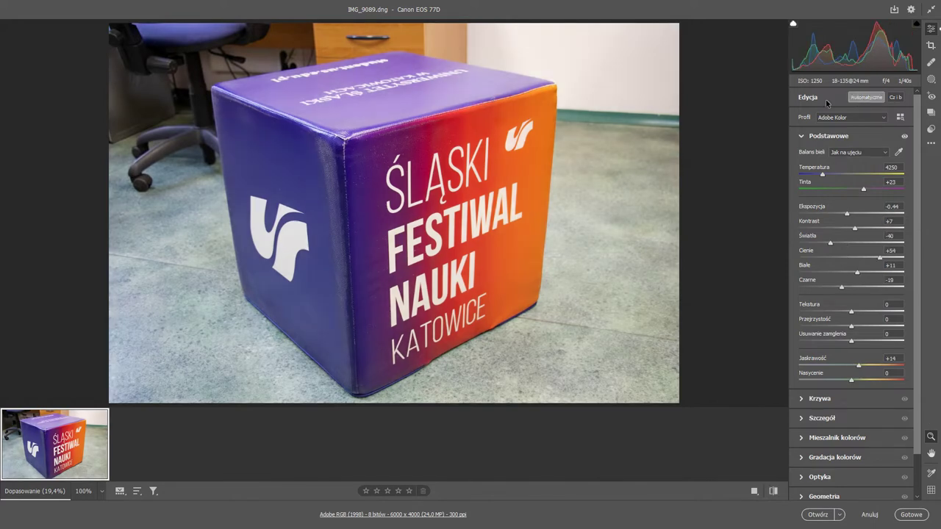
{"action": "left_click", "coordinate": [898, 152]}
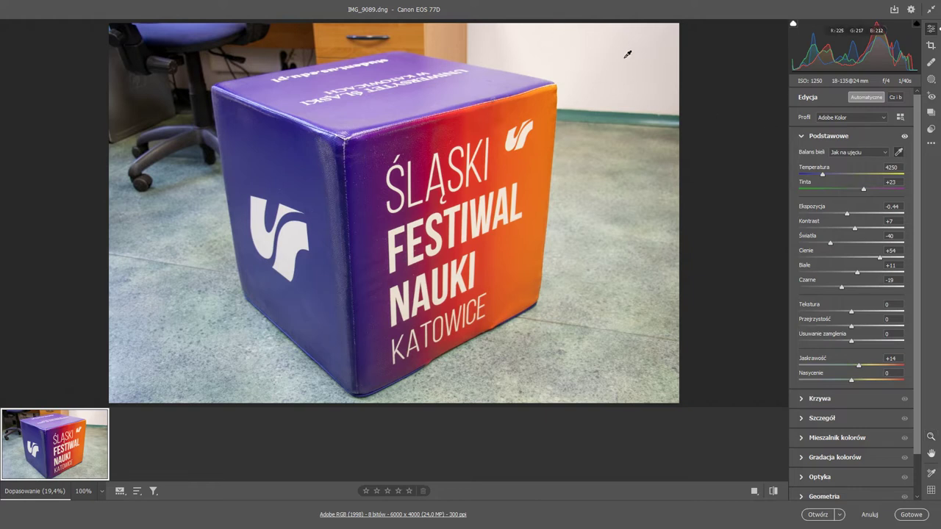
{"action": "left_click", "coordinate": [627, 54]}
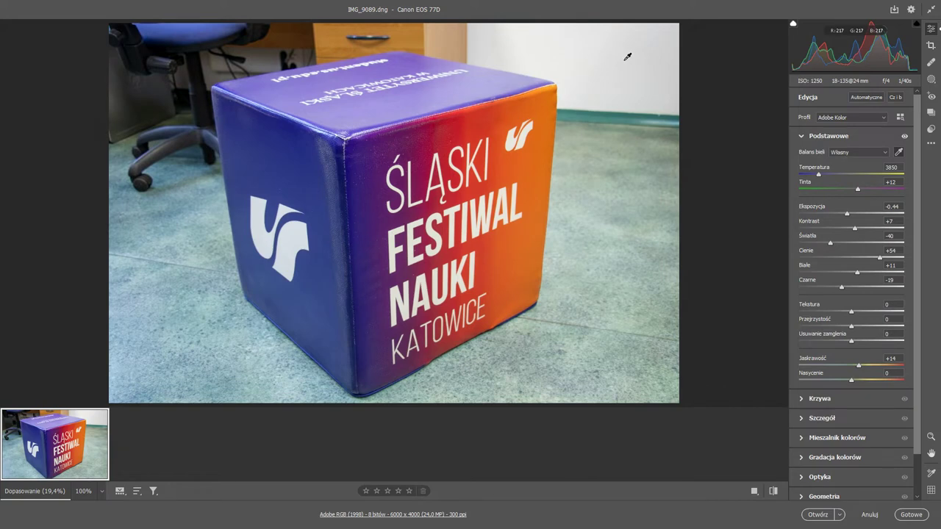
{"action": "left_click", "coordinate": [821, 516]}
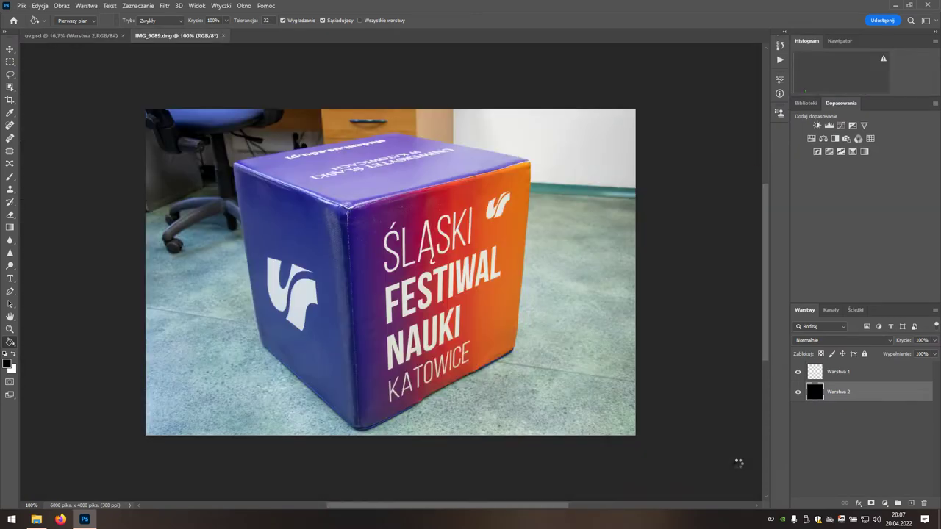
Crop the photo's left, top and right edges to the cube's lettered front face.
{"action": "left_click", "coordinate": [10, 100]}
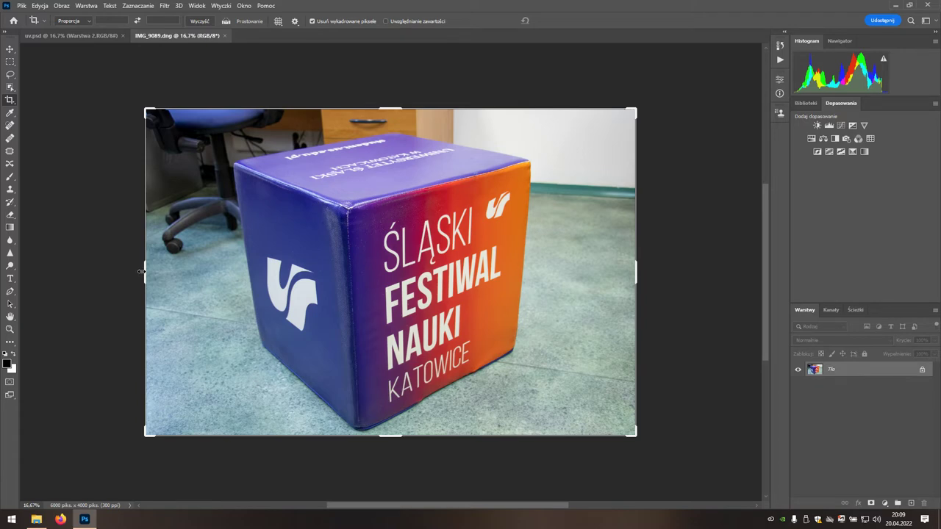
{"action": "left_click_drag", "start_coordinate": [145, 272], "coordinate": [237, 278]}
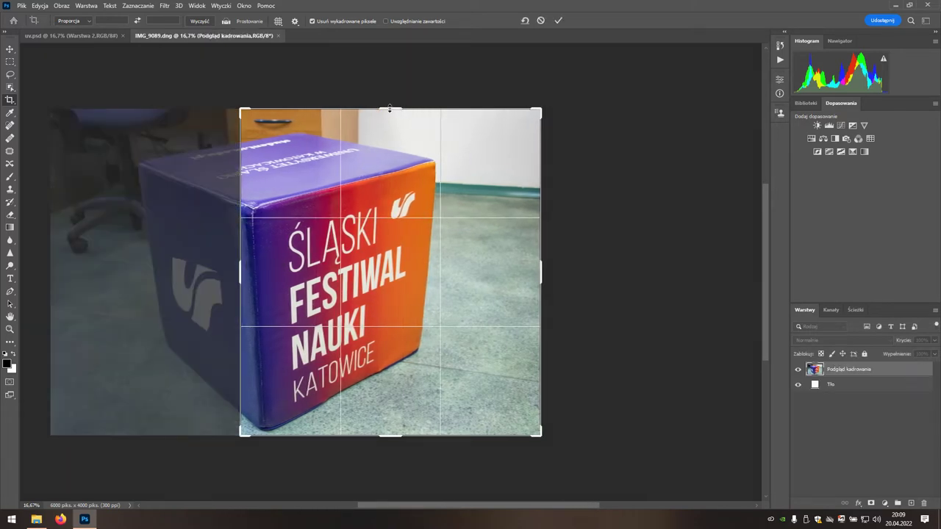
{"action": "left_click_drag", "start_coordinate": [390, 108], "coordinate": [384, 131]}
{"action": "left_click_drag", "start_coordinate": [543, 272], "coordinate": [493, 269]}
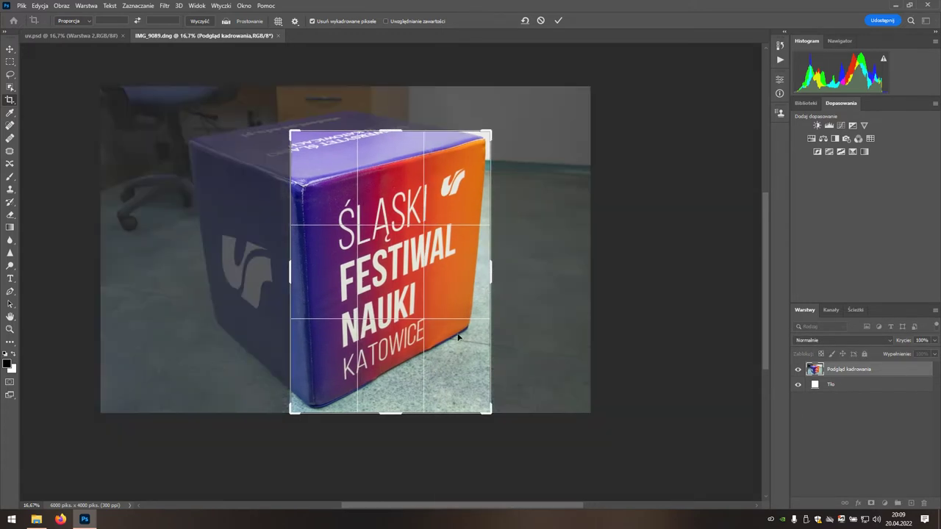
{"action": "left_click", "coordinate": [559, 22]}
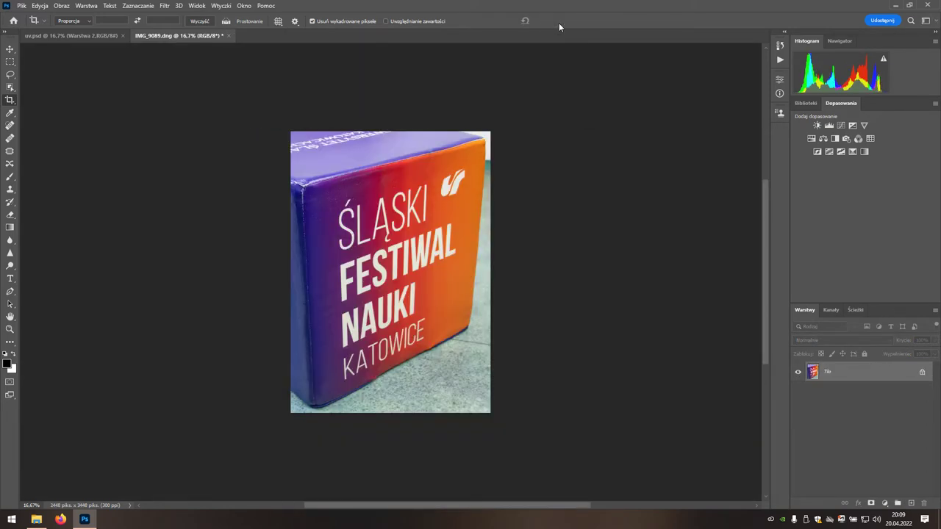
Select all of the cropped cube face and copy it to the clipboard.
{"action": "left_click", "coordinate": [139, 7]}
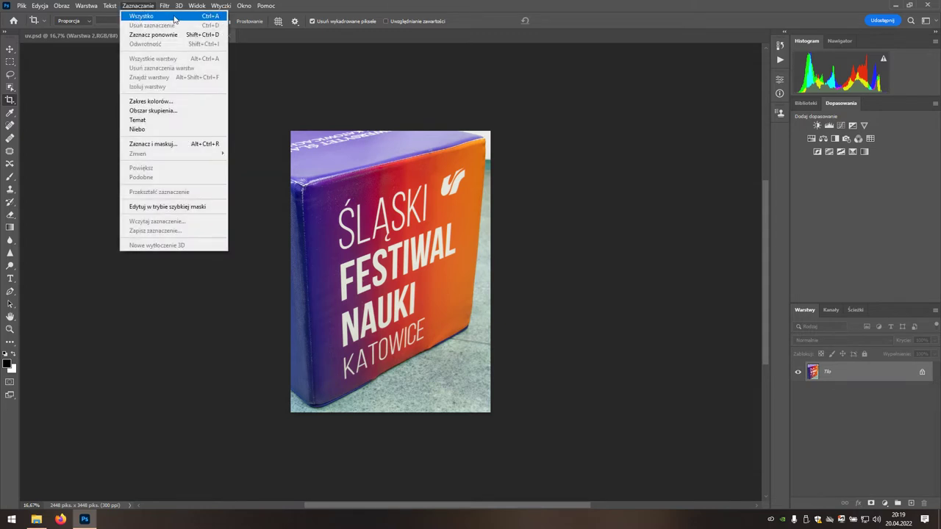
{"action": "left_click", "coordinate": [175, 17]}
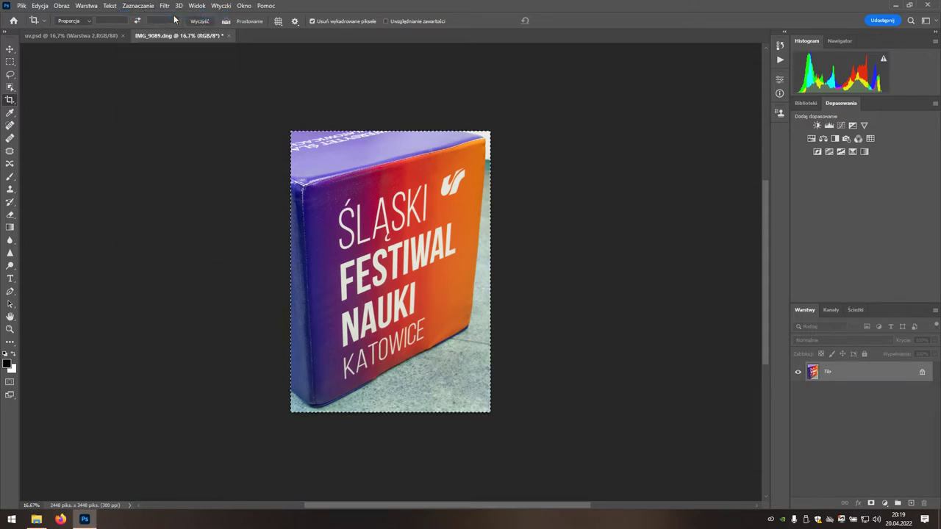
{"action": "left_click", "coordinate": [43, 7]}
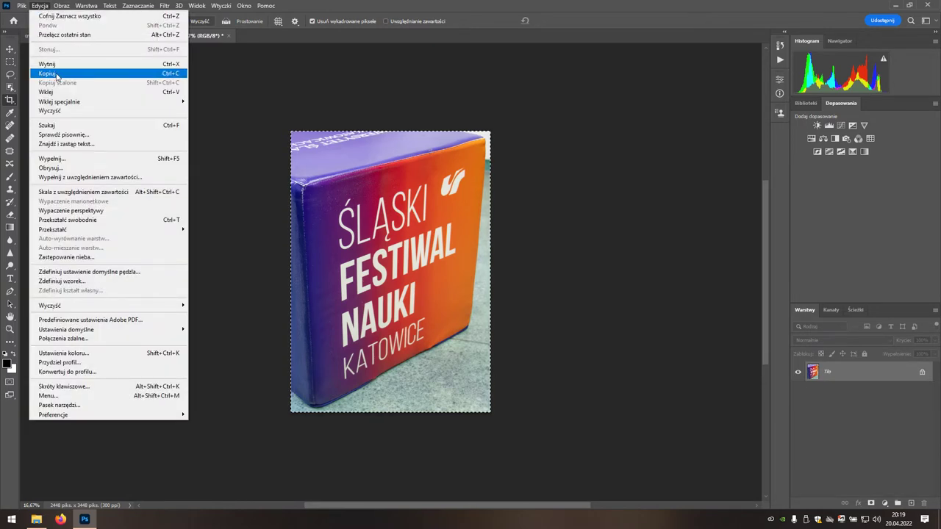
{"action": "left_click", "coordinate": [83, 74]}
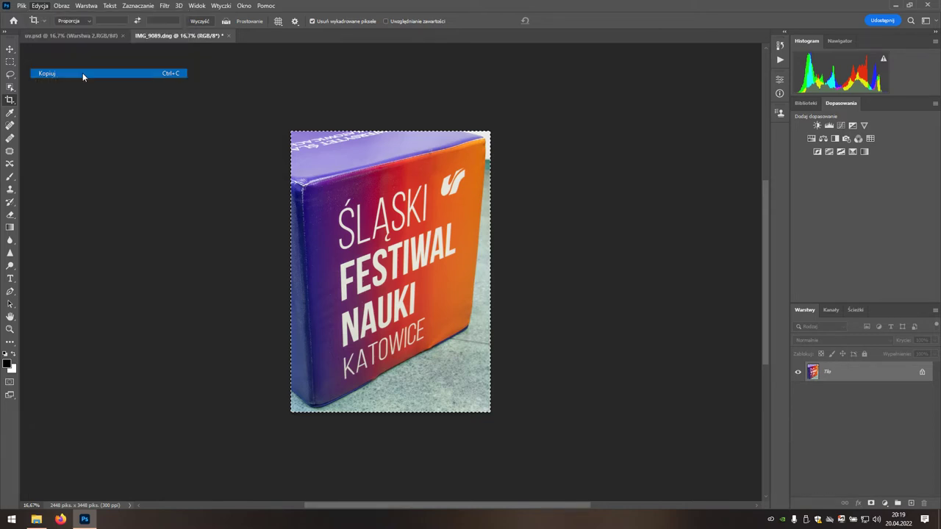
{"action": "left_click", "coordinate": [23, 7]}
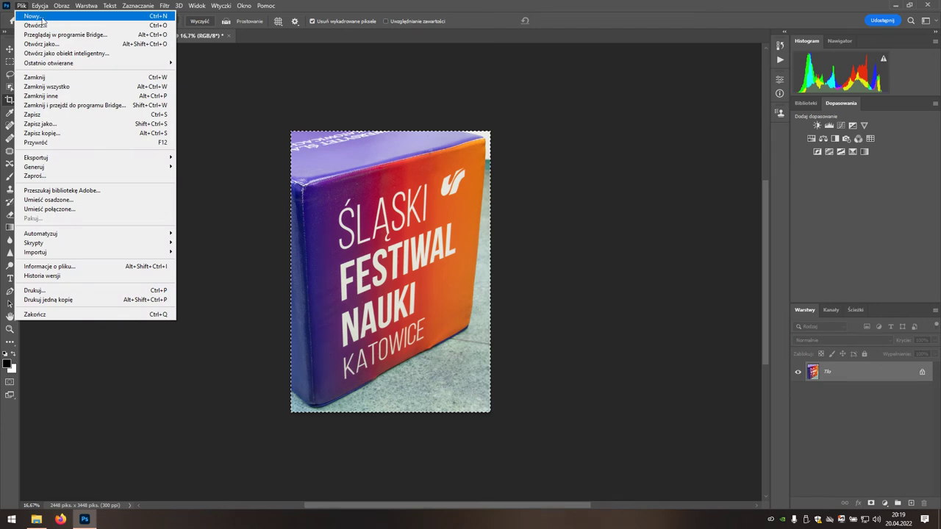
Create a new 1024 × 1024 px document.
{"action": "left_click", "coordinate": [67, 18]}
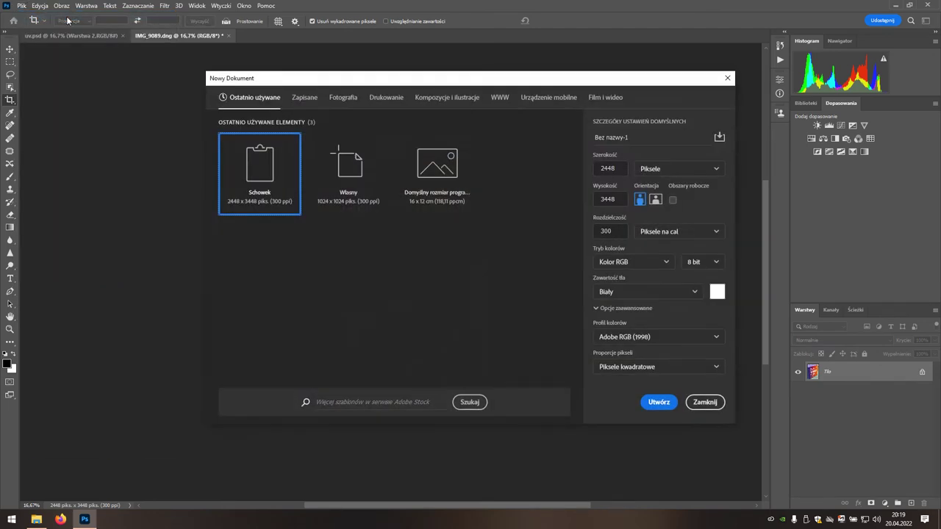
{"action": "double_click", "coordinate": [615, 167]}
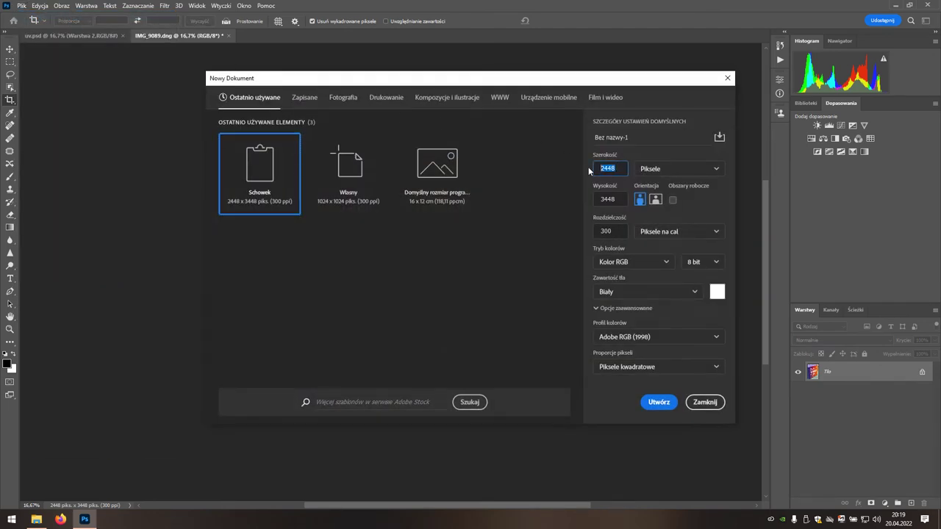
{"action": "type", "text": "1024"}
{"action": "left_click_drag", "start_coordinate": [616, 197], "coordinate": [595, 198]}
{"action": "type", "text": "10"}
{"action": "left_click", "coordinate": [658, 402]}
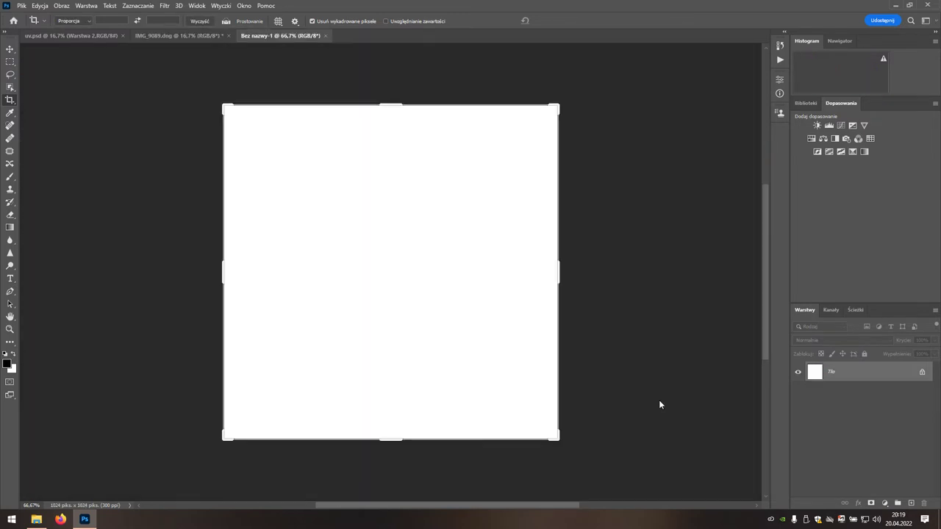
Paste the copied cube face into the new document as Warstwa 1.
{"action": "left_click", "coordinate": [40, 6]}
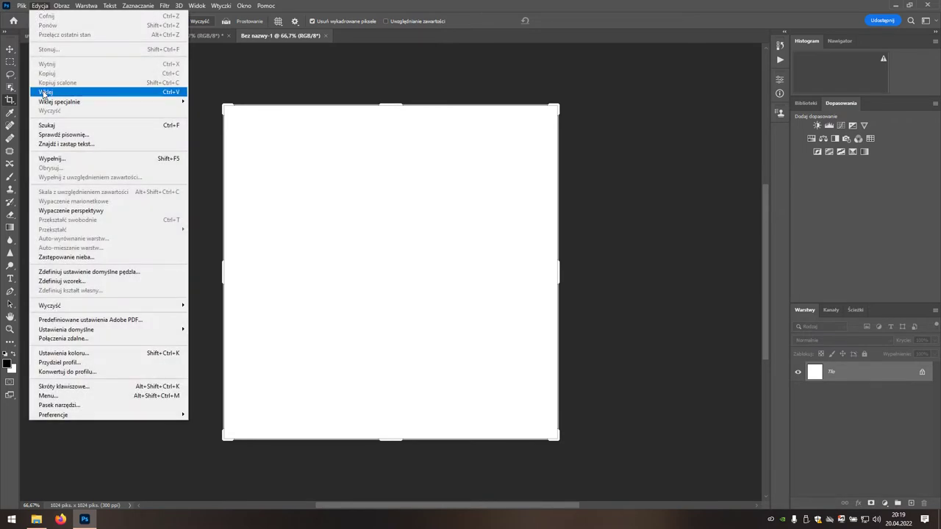
{"action": "left_click", "coordinate": [73, 92]}
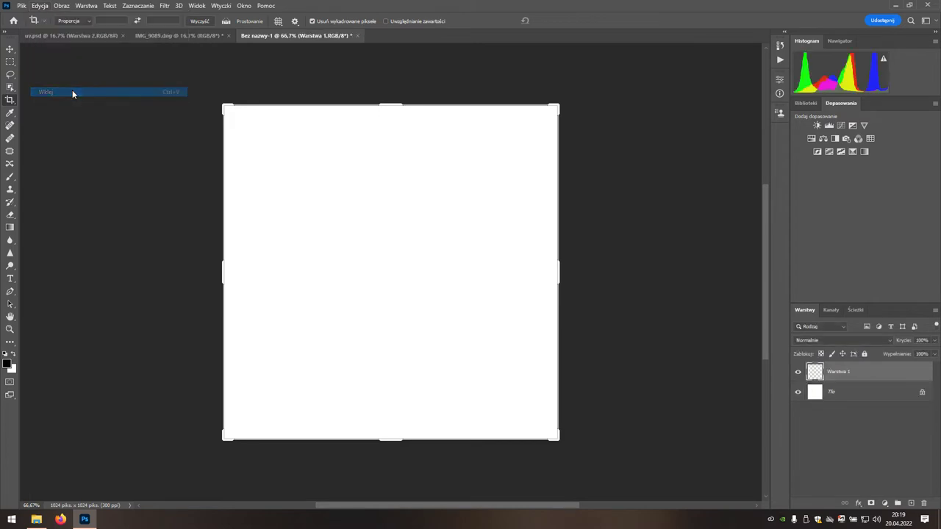
{"action": "left_click", "coordinate": [10, 49]}
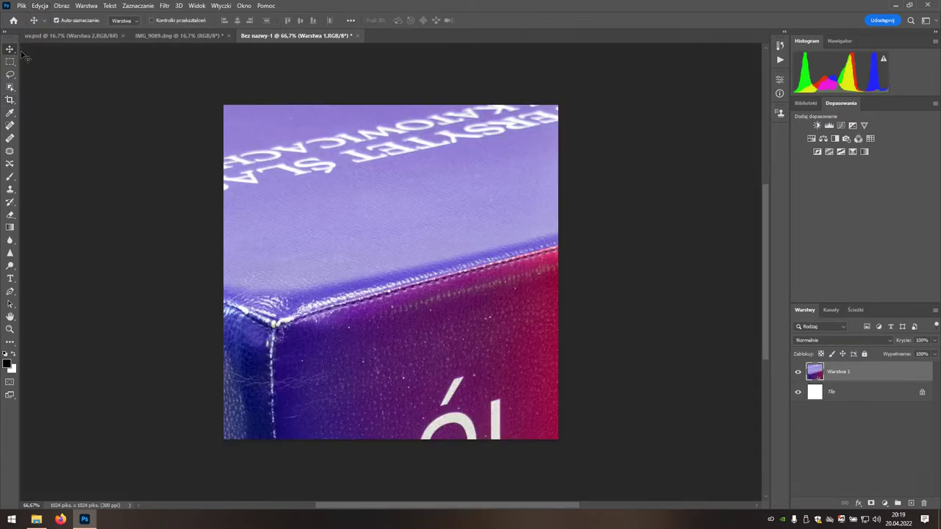
Scale Warstwa 1 to 40% and position it over the 1024 × 1024 canvas, committing the transform.
{"action": "left_click", "coordinate": [152, 20]}
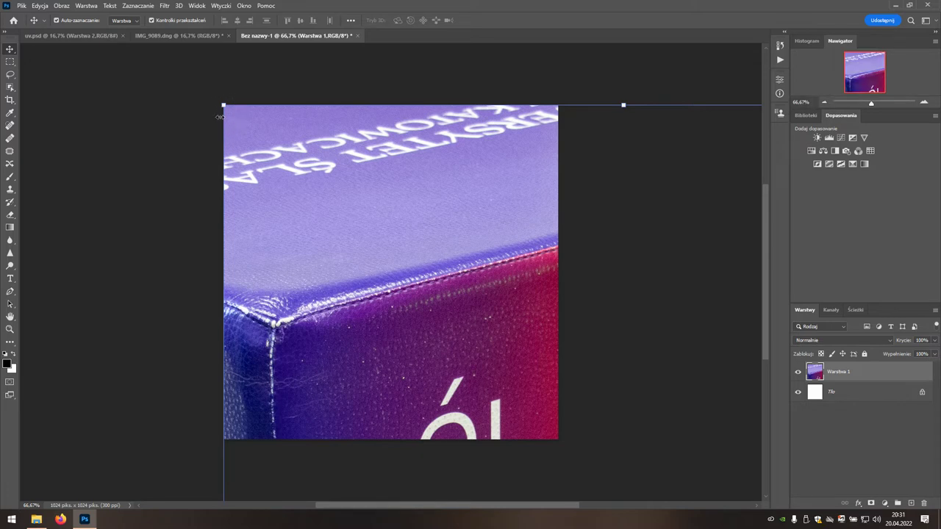
{"action": "left_click", "coordinate": [224, 106]}
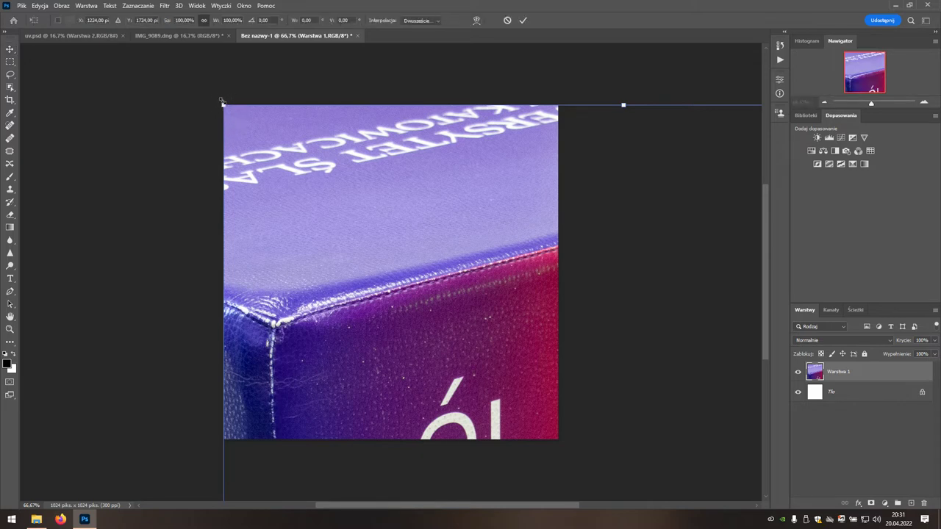
{"action": "left_click", "coordinate": [169, 21]}
{"action": "type", "text": "40"}
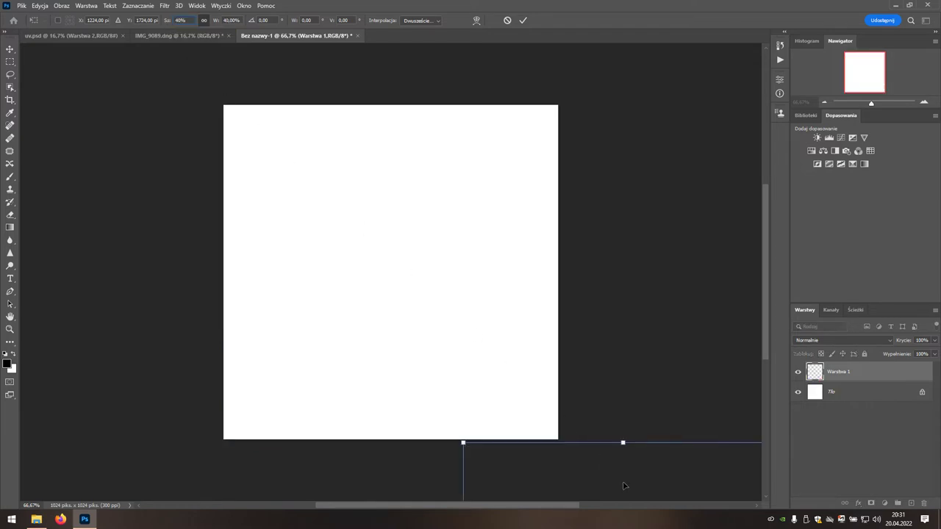
{"action": "left_click_drag", "start_coordinate": [623, 486], "coordinate": [410, 232]}
{"action": "left_click_drag", "start_coordinate": [446, 328], "coordinate": [426, 190]}
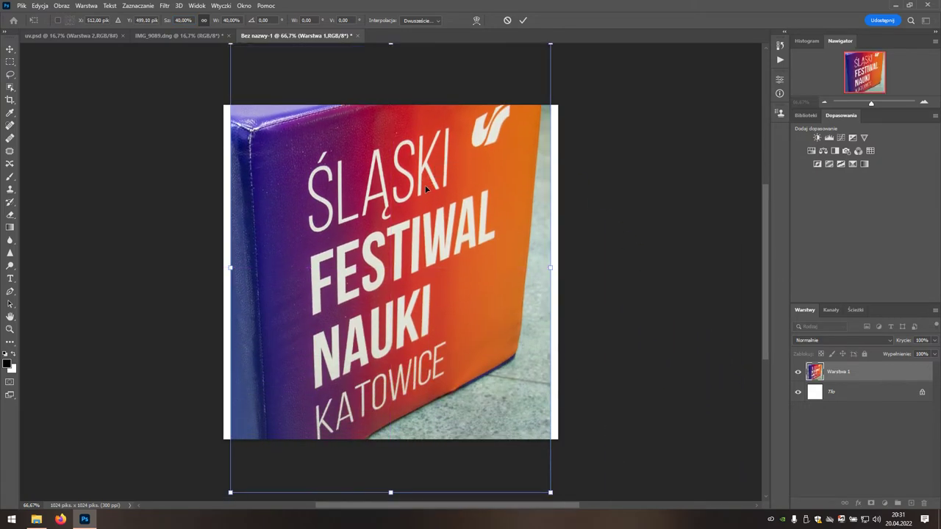
{"action": "left_click", "coordinate": [523, 21]}
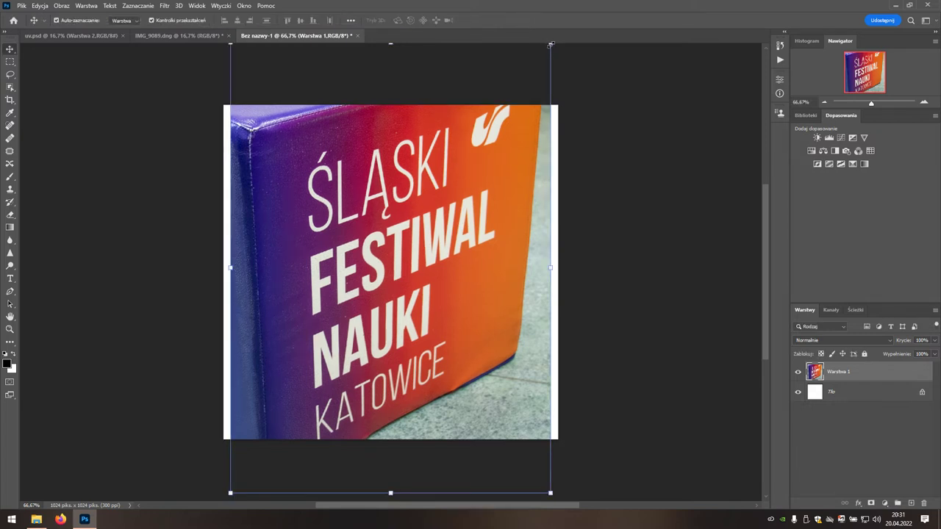
Drag the four Distort corner handles to roughly square up the cube face.
{"action": "key", "text": "ctrl"}
{"action": "left_click_drag", "start_coordinate": [551, 46], "coordinate": [565, 102]}
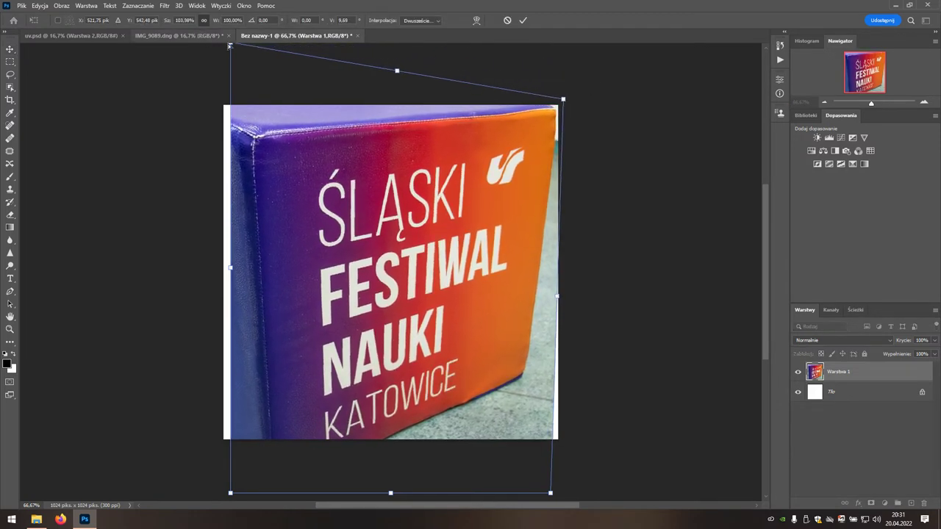
{"action": "left_click_drag", "start_coordinate": [230, 45], "coordinate": [193, 43]}
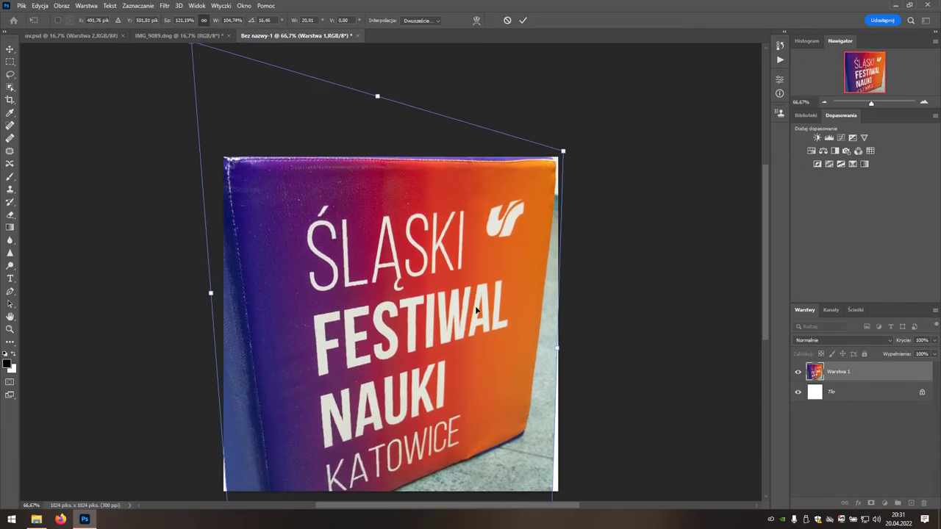
{"action": "scroll", "coordinate": [475, 311], "scroll_direction": "down", "scroll_amount": 5}
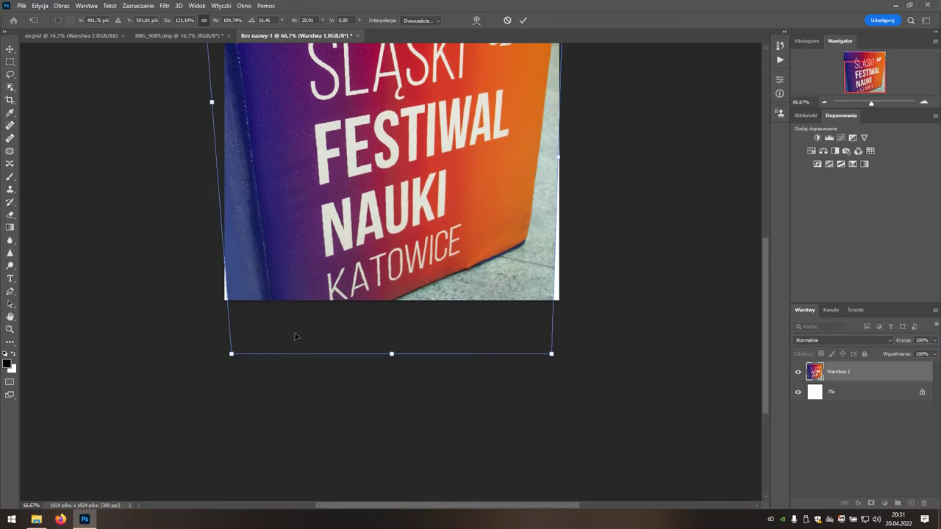
{"action": "left_click_drag", "start_coordinate": [232, 354], "coordinate": [182, 300]}
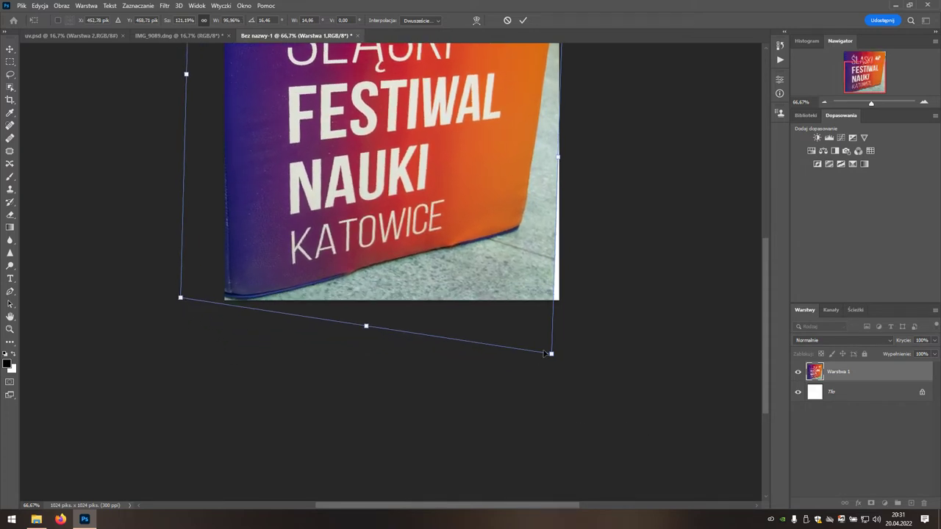
{"action": "left_click_drag", "start_coordinate": [551, 354], "coordinate": [629, 504]}
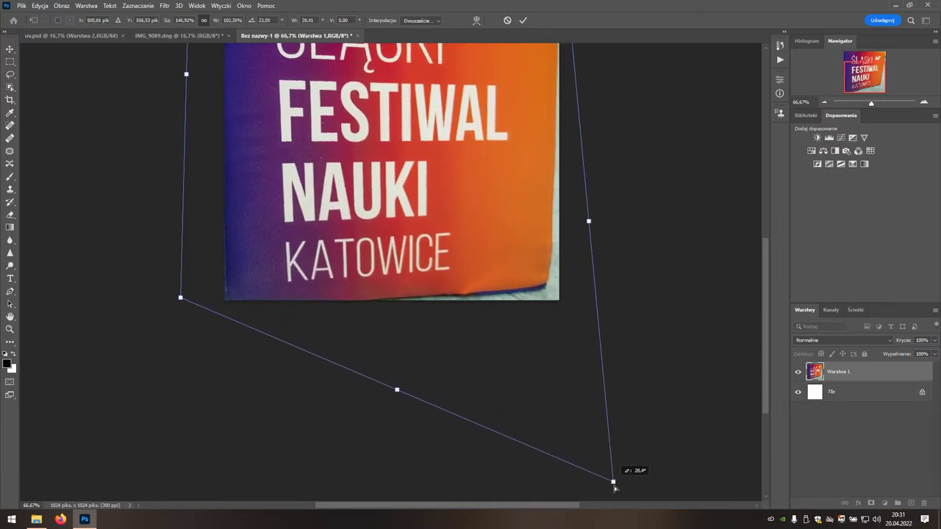
{"action": "left_click_drag", "start_coordinate": [630, 505], "coordinate": [634, 505]}
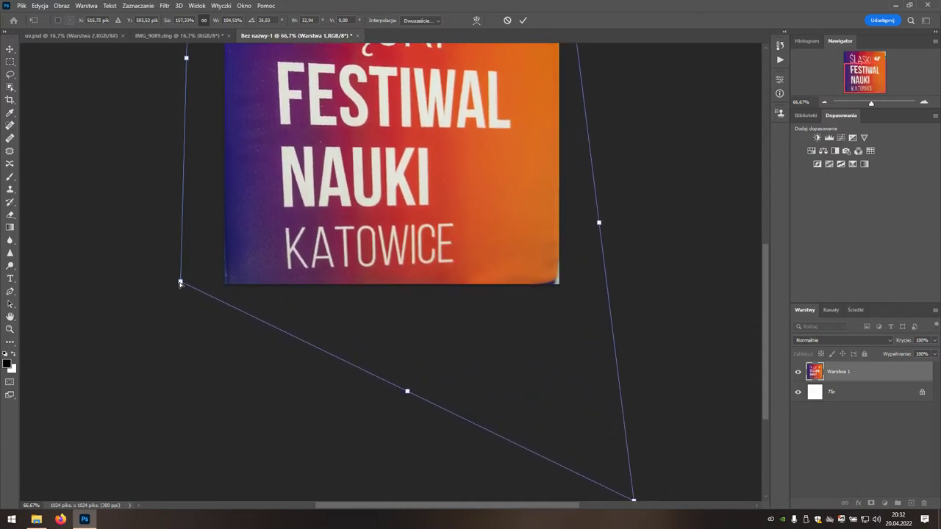
{"action": "left_click_drag", "start_coordinate": [180, 282], "coordinate": [184, 272]}
{"action": "left_click_drag", "start_coordinate": [422, 223], "coordinate": [423, 358]}
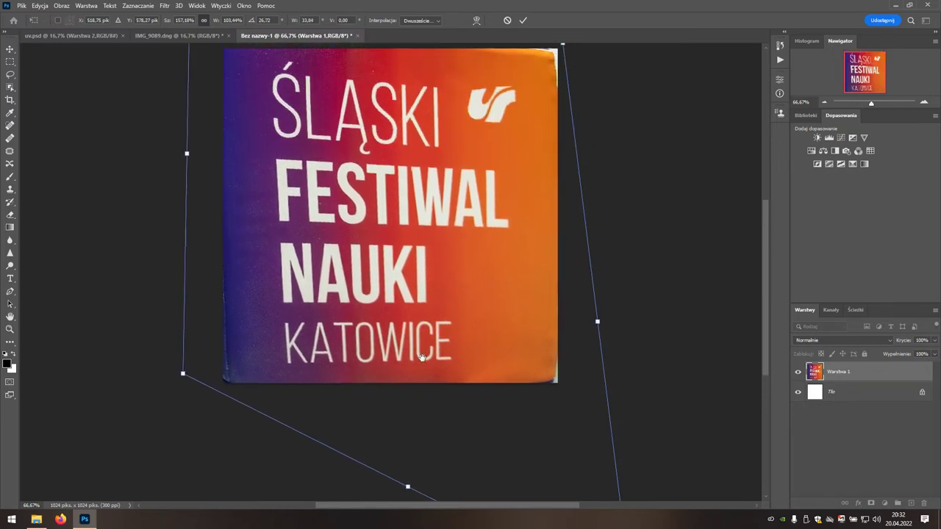
{"action": "scroll", "coordinate": [441, 323], "scroll_direction": "up", "scroll_amount": 3}
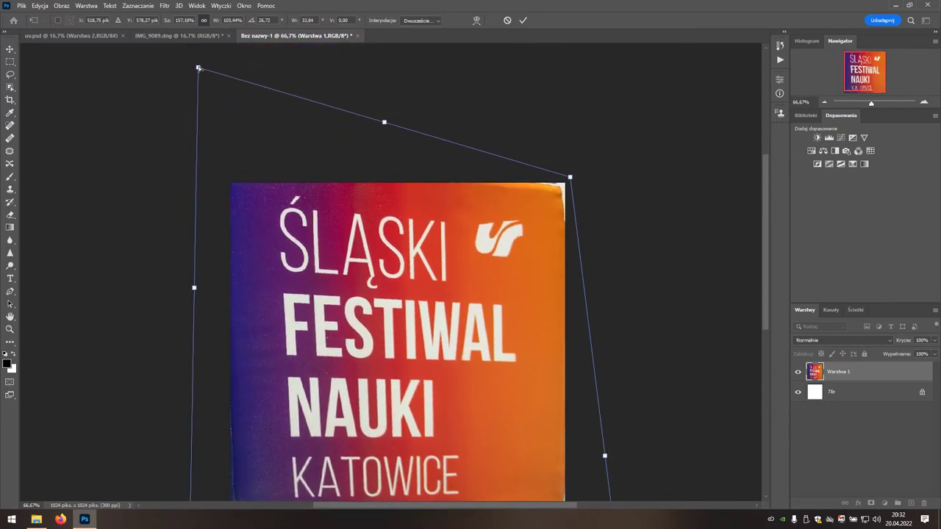
Fine-tune each corner until the face sits square, then commit the distortion.
{"action": "mouse_move", "coordinate": [198, 68]}
{"action": "left_mouse_down"}
{"action": "mouse_move", "coordinate": [216, 118]}
{"action": "mouse_move", "coordinate": [225, 115]}
{"action": "mouse_move", "coordinate": [203, 102]}
{"action": "left_mouse_up"}
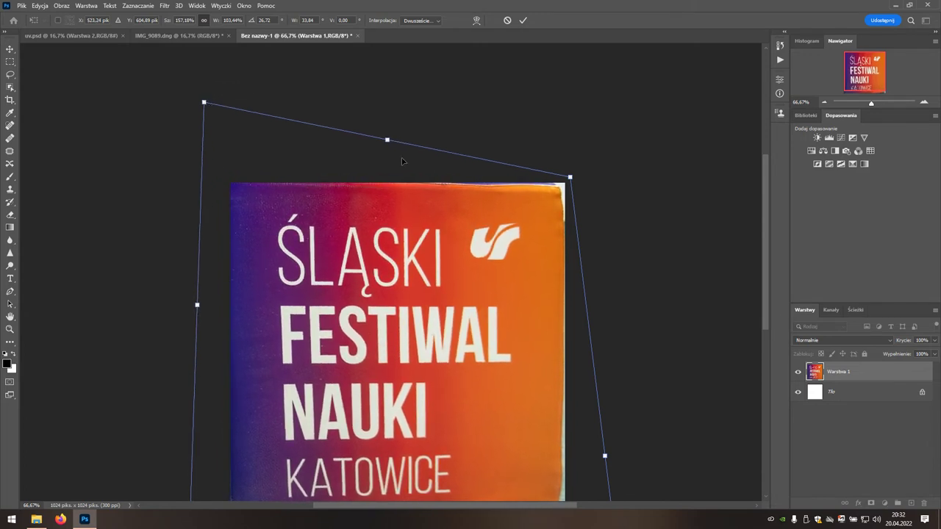
{"action": "left_click_drag", "start_coordinate": [571, 178], "coordinate": [585, 164]}
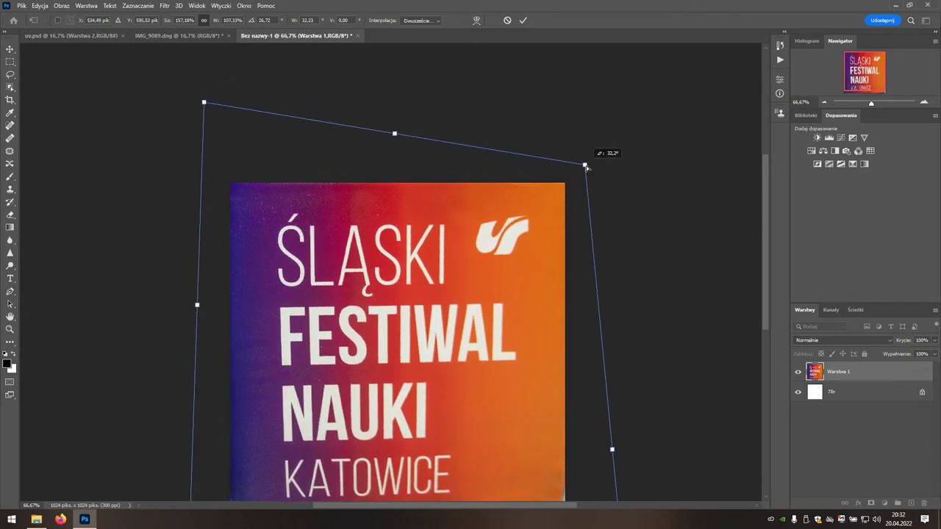
{"action": "left_click_drag", "start_coordinate": [530, 309], "coordinate": [514, 189]}
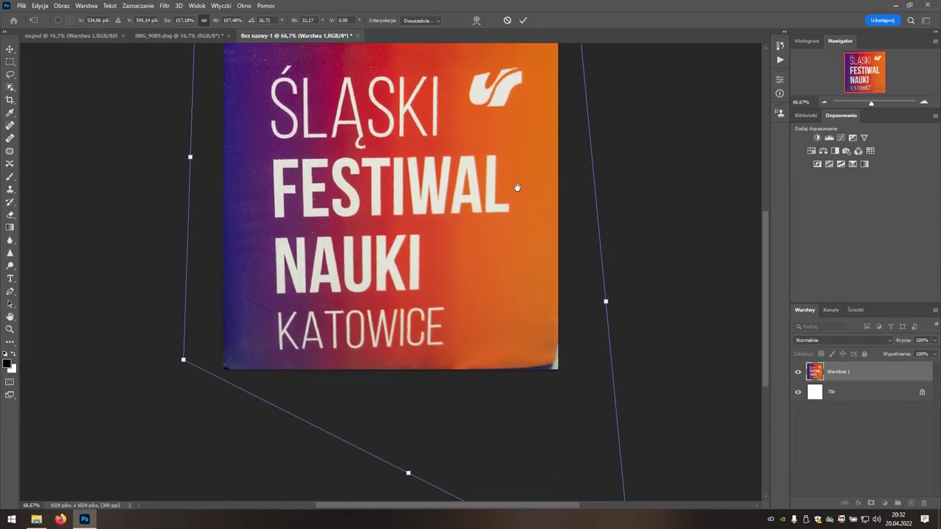
{"action": "left_click_drag", "start_coordinate": [320, 349], "coordinate": [324, 328]}
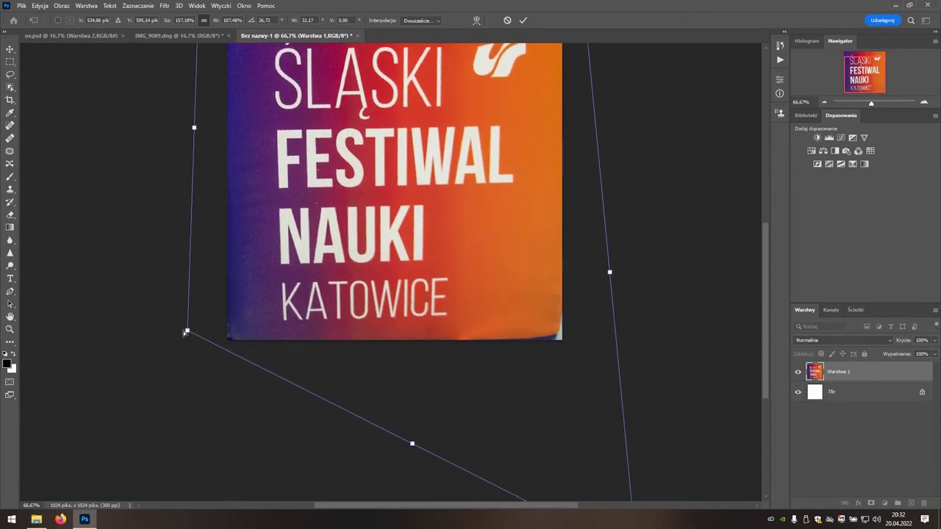
{"action": "left_click_drag", "start_coordinate": [187, 331], "coordinate": [178, 335]}
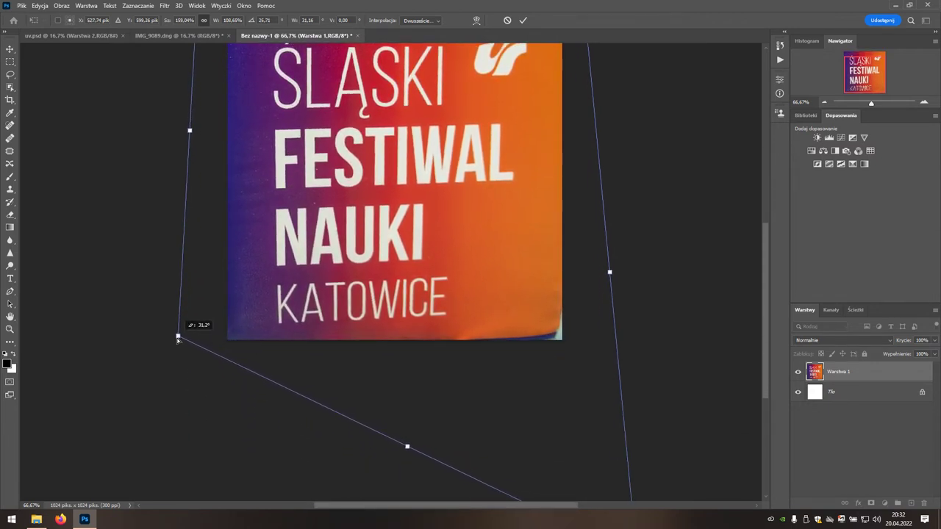
{"action": "left_click_drag", "start_coordinate": [552, 420], "coordinate": [505, 314]}
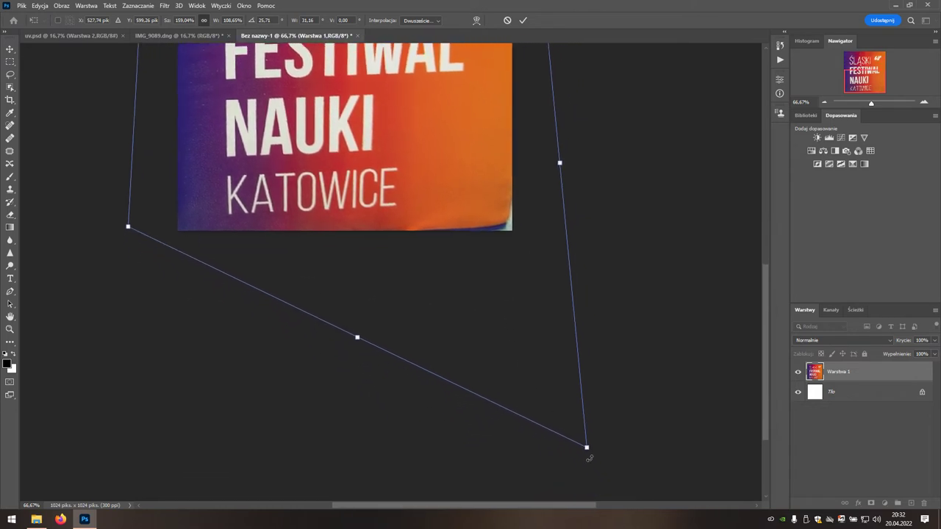
{"action": "left_click_drag", "start_coordinate": [586, 449], "coordinate": [614, 483]}
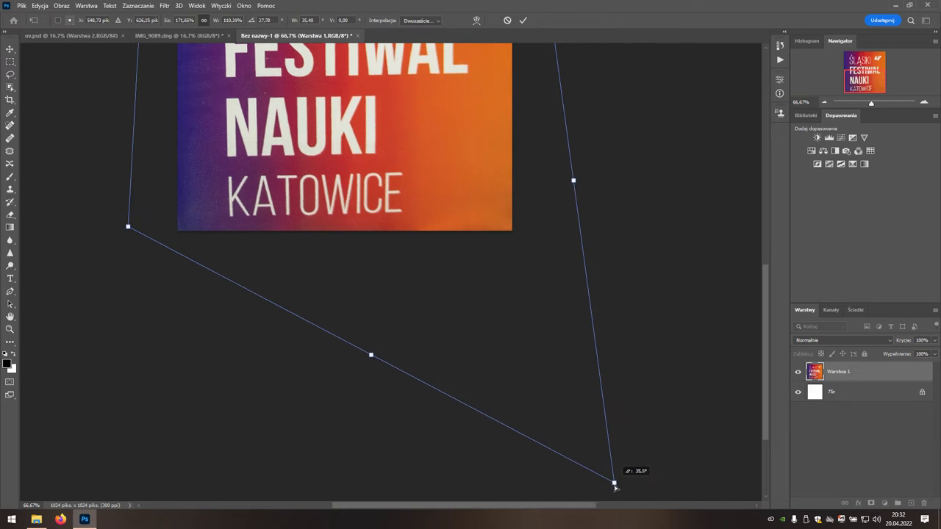
{"action": "mouse_move", "coordinate": [446, 303]}
{"action": "left_mouse_down"}
{"action": "mouse_move", "coordinate": [434, 314]}
{"action": "mouse_move", "coordinate": [451, 445]}
{"action": "left_mouse_up"}
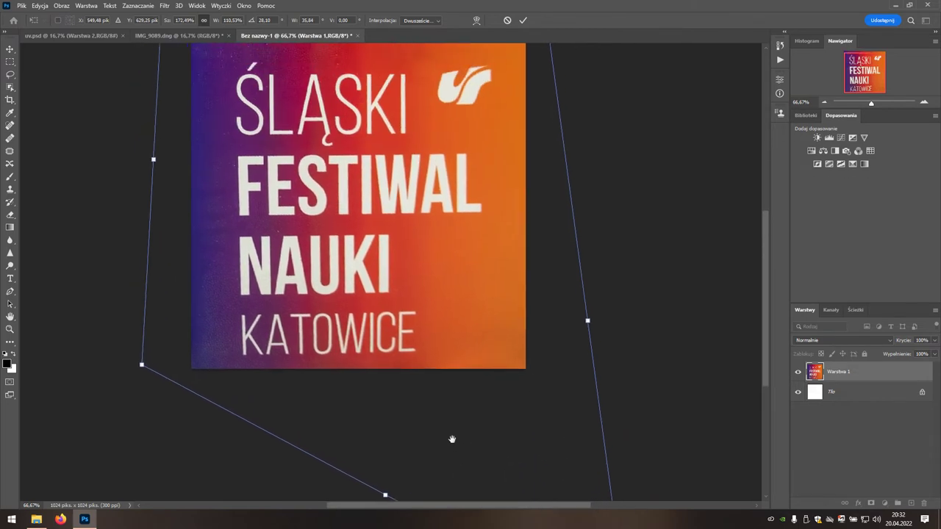
{"action": "left_click_drag", "start_coordinate": [144, 375], "coordinate": [142, 369]}
{"action": "left_click_drag", "start_coordinate": [331, 255], "coordinate": [322, 344]}
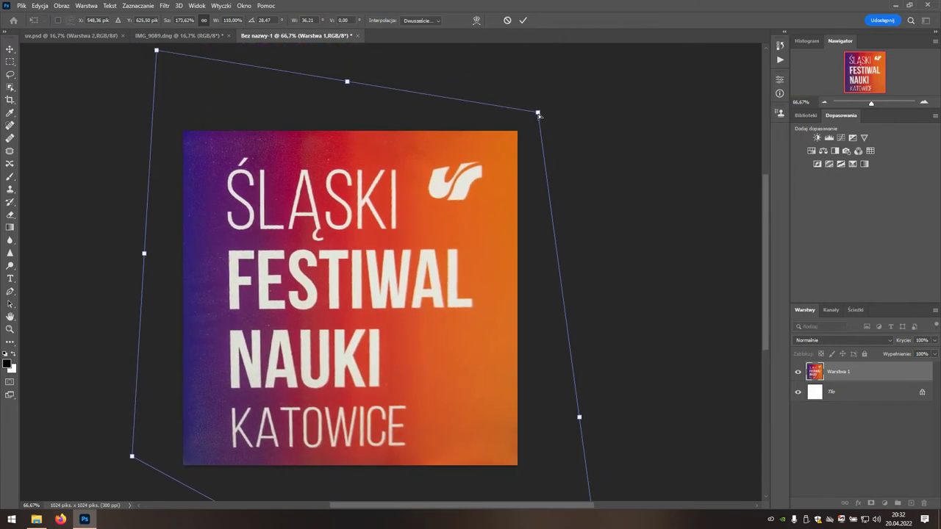
{"action": "left_click_drag", "start_coordinate": [537, 116], "coordinate": [534, 115]}
{"action": "left_click_drag", "start_coordinate": [156, 53], "coordinate": [160, 54]}
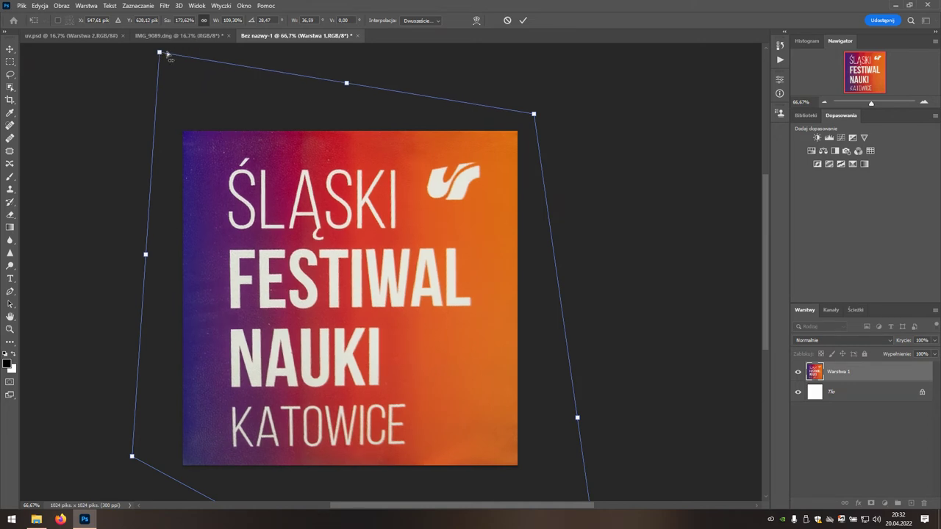
{"action": "left_click", "coordinate": [522, 21]}
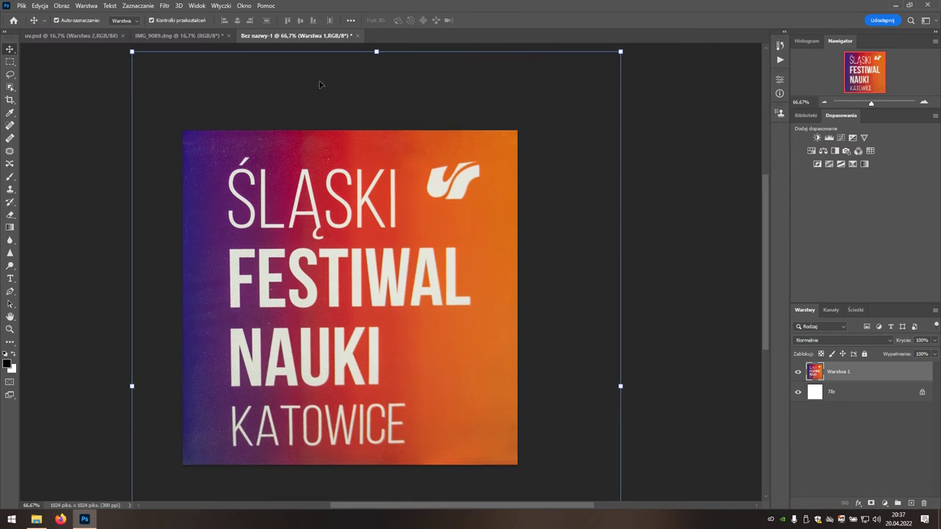
Select the entire squared-up cube face canvas and copy it.
{"action": "left_click", "coordinate": [136, 5]}
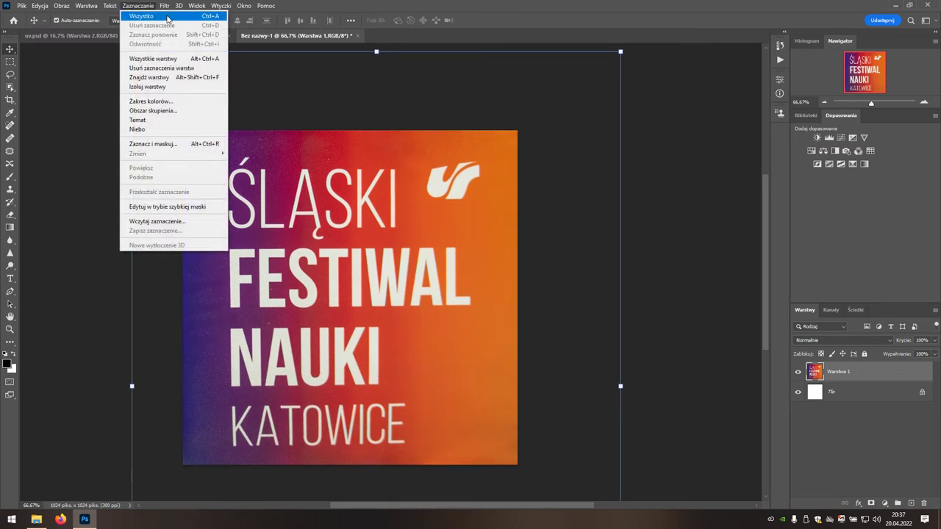
{"action": "left_click", "coordinate": [167, 17]}
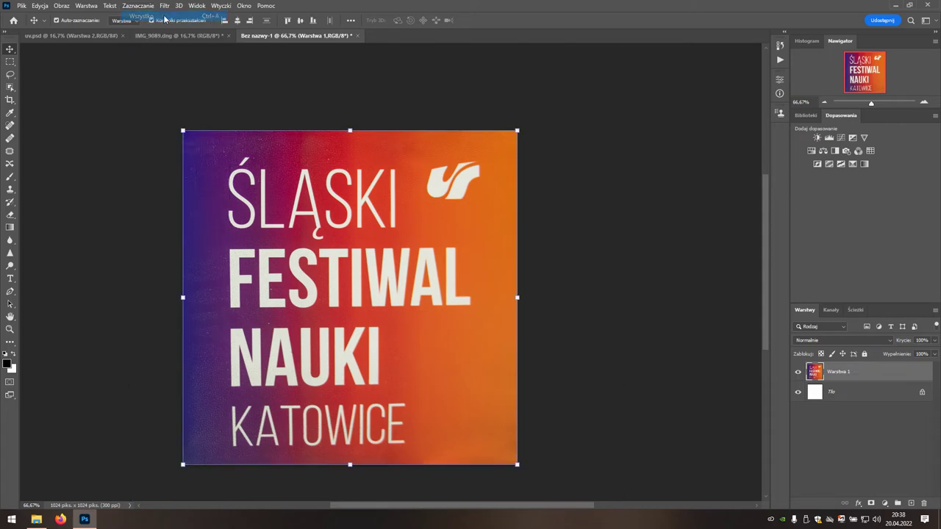
{"action": "left_click", "coordinate": [41, 6]}
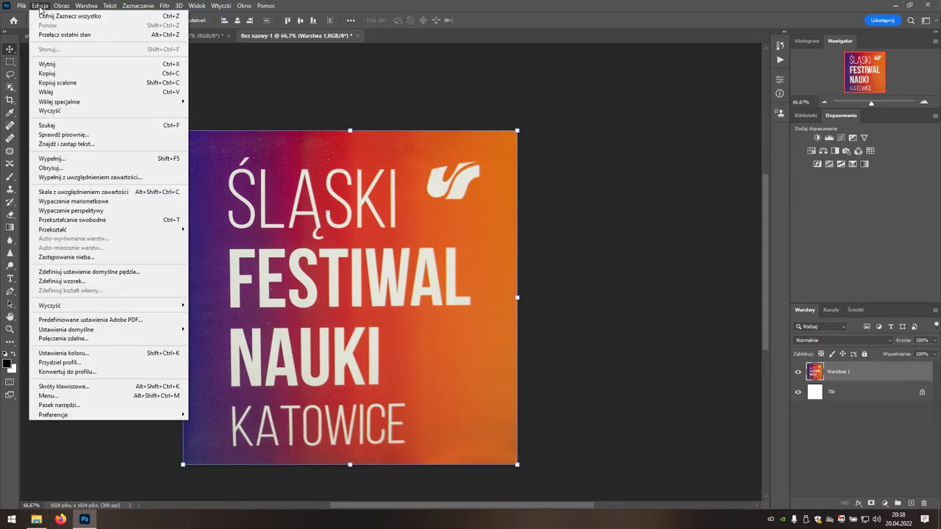
{"action": "left_click", "coordinate": [60, 76]}
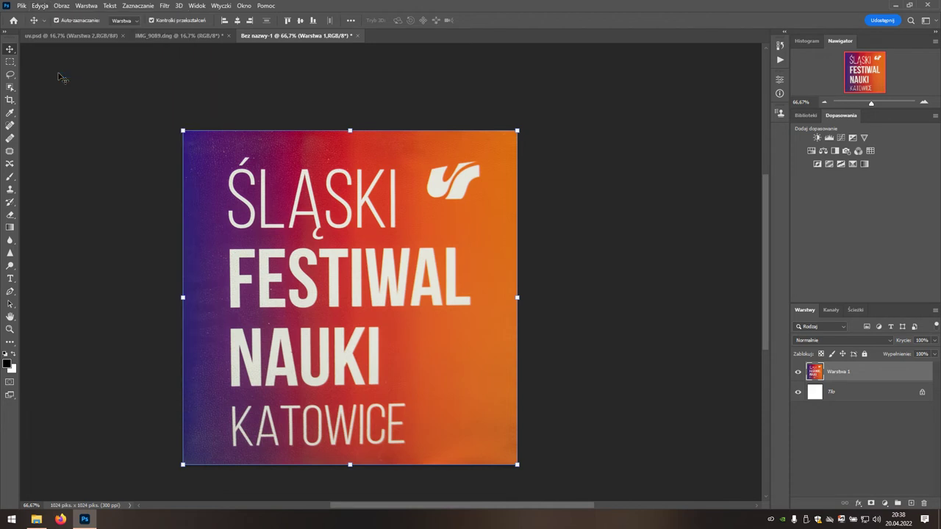
Paste the face image into uv.psd and move it into the bottom-centre square of the net.
{"action": "left_click", "coordinate": [72, 36]}
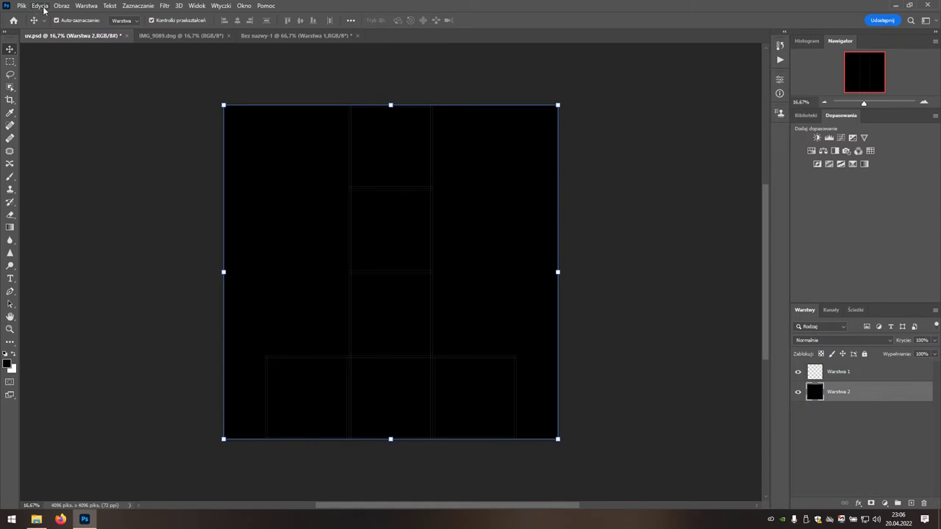
{"action": "left_click", "coordinate": [40, 6]}
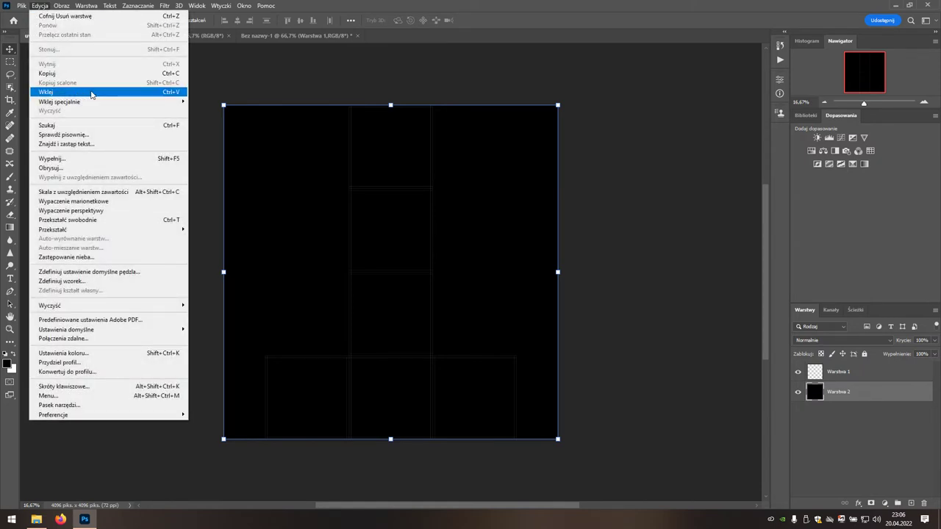
{"action": "left_click", "coordinate": [91, 94]}
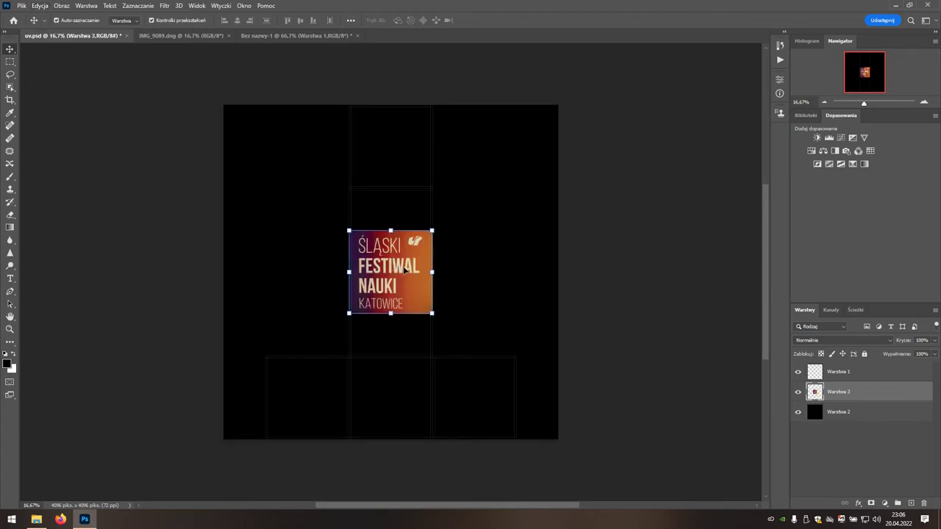
{"action": "left_click_drag", "start_coordinate": [403, 270], "coordinate": [404, 366]}
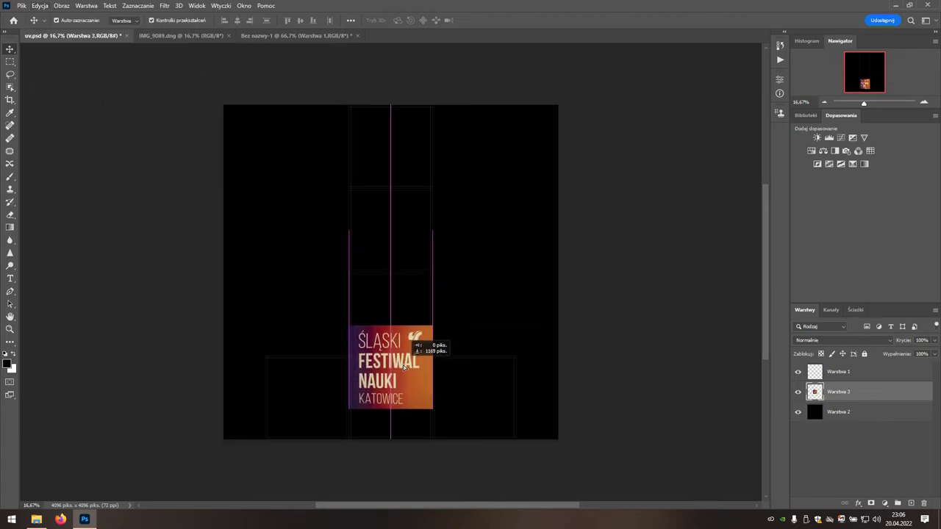
{"action": "left_click_drag", "start_coordinate": [404, 366], "coordinate": [404, 397]}
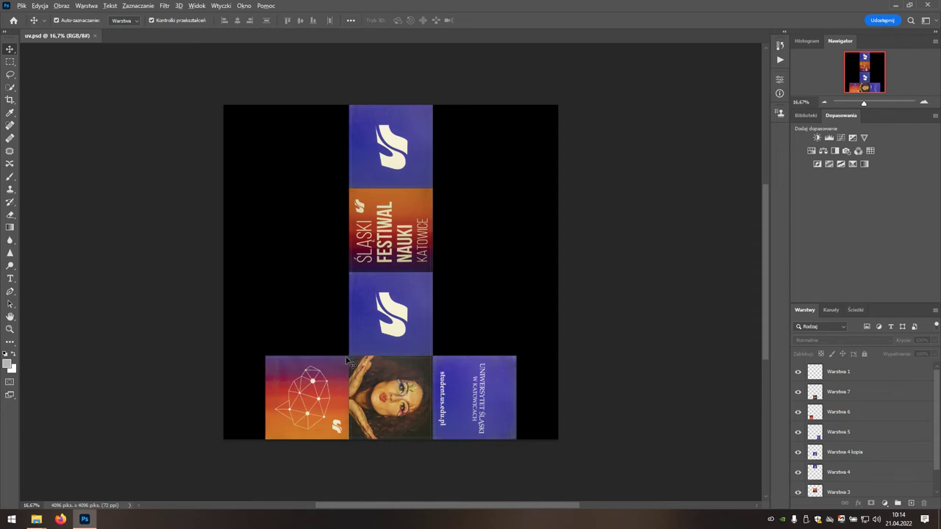
Zoom in on the bottom-row seam and make Warstwa 7 the active layer.
{"action": "scroll", "coordinate": [348, 361], "scroll_direction": "up", "scroll_amount": 3}
{"action": "scroll", "coordinate": [348, 359], "scroll_direction": "up", "scroll_amount": 2}
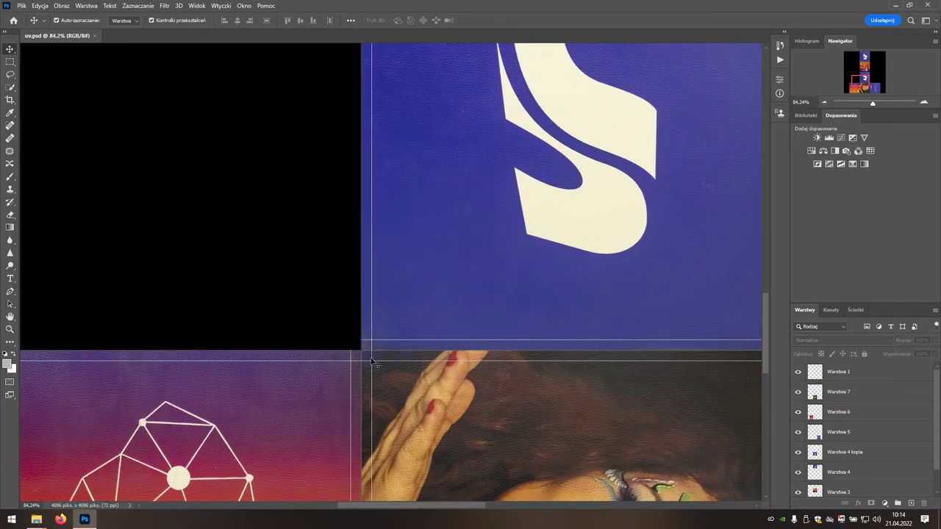
{"action": "left_click", "coordinate": [843, 397]}
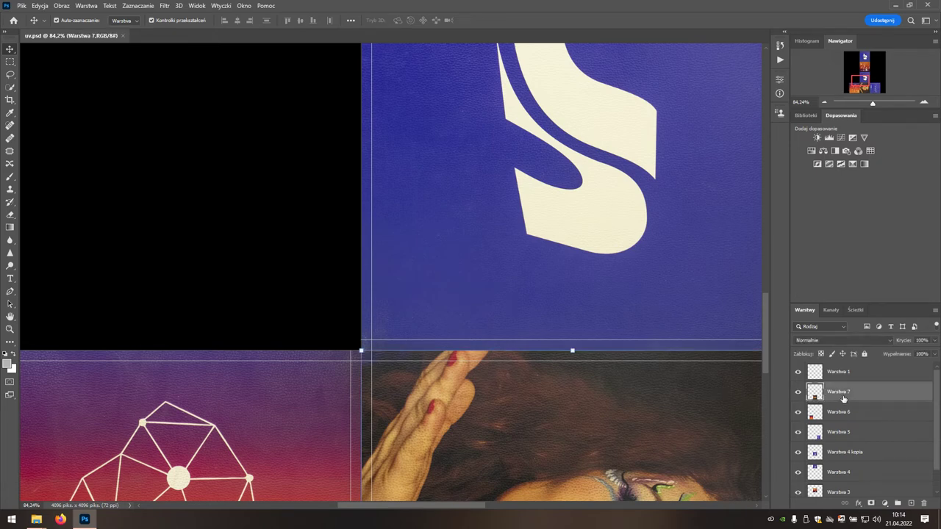
Select layers Warstwa 7 through Warstwa 3 and merge them with Scal warstwy.
{"action": "left_click_drag", "start_coordinate": [937, 398], "coordinate": [938, 421]}
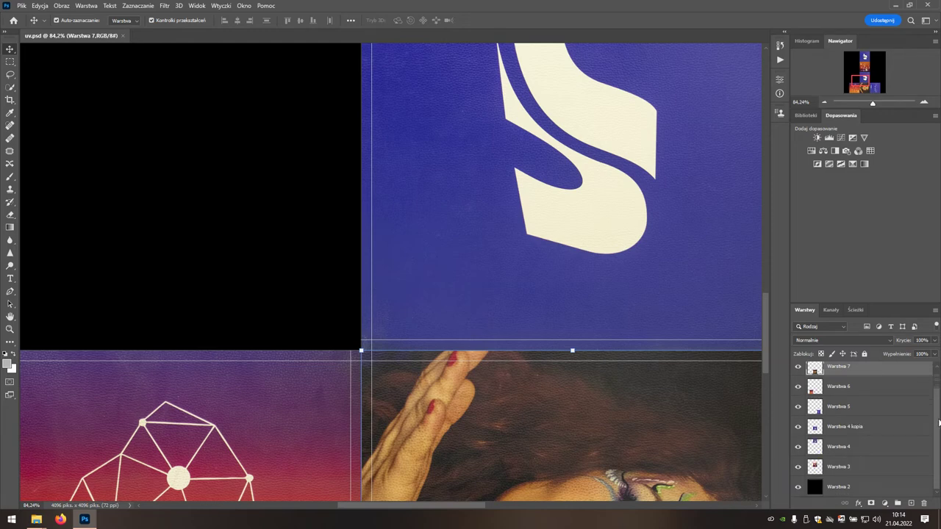
{"action": "left_click", "coordinate": [873, 467], "text": "shift"}
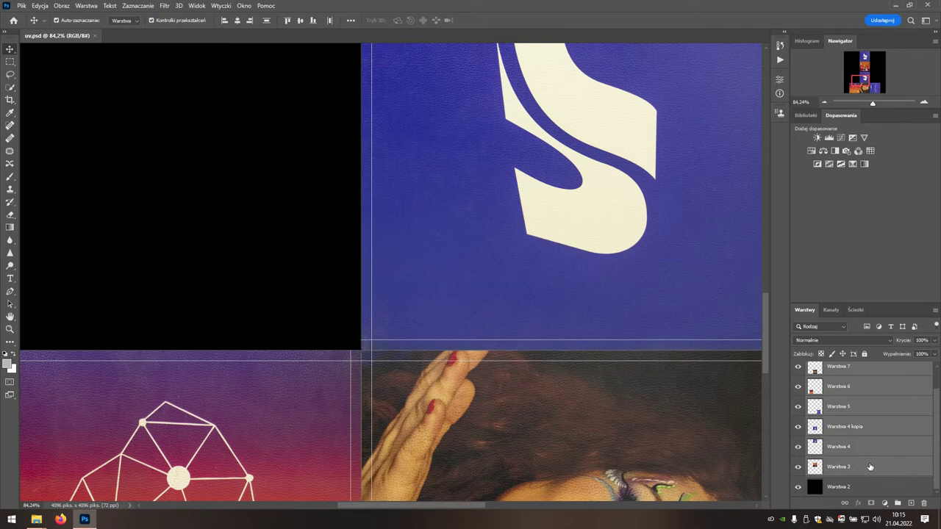
{"action": "right_click", "coordinate": [870, 466]}
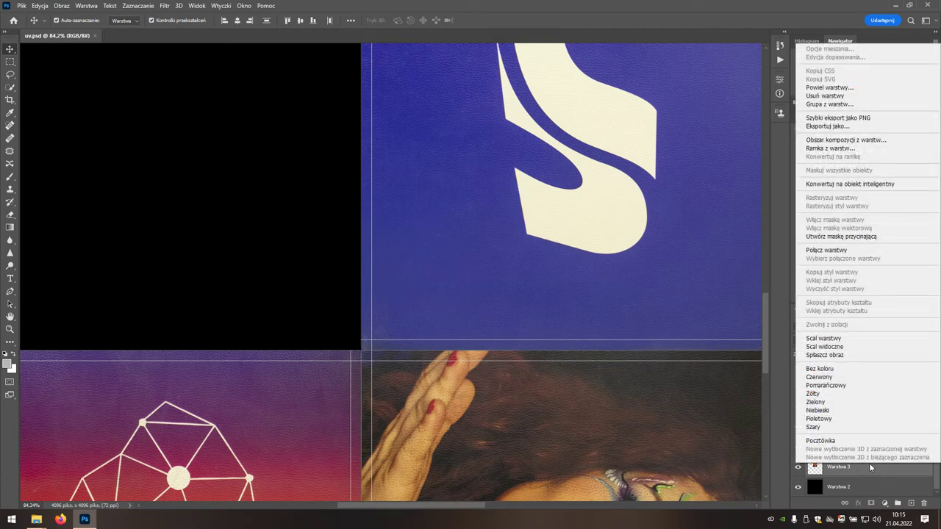
{"action": "left_click", "coordinate": [856, 339]}
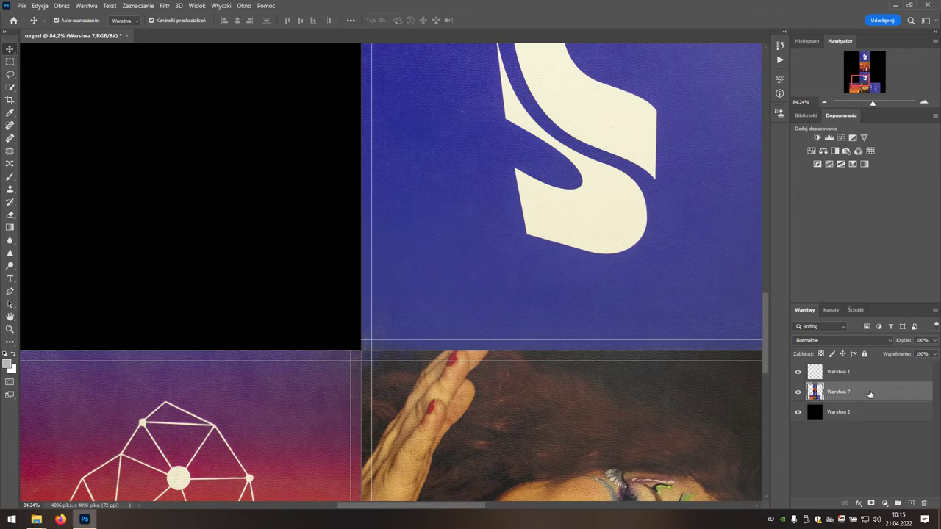
Duplicate Warstwa 7 to create Warstwa 7 kopia.
{"action": "right_click", "coordinate": [869, 394]}
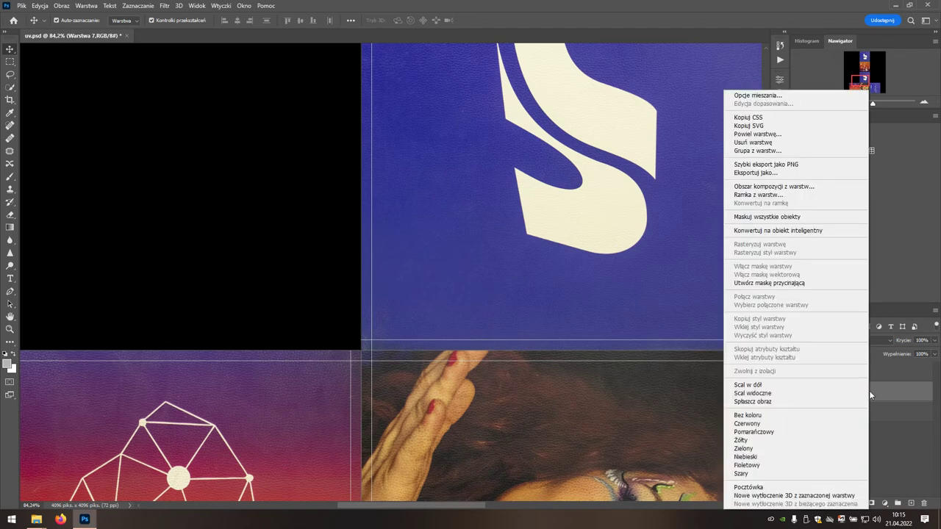
{"action": "left_click", "coordinate": [788, 134]}
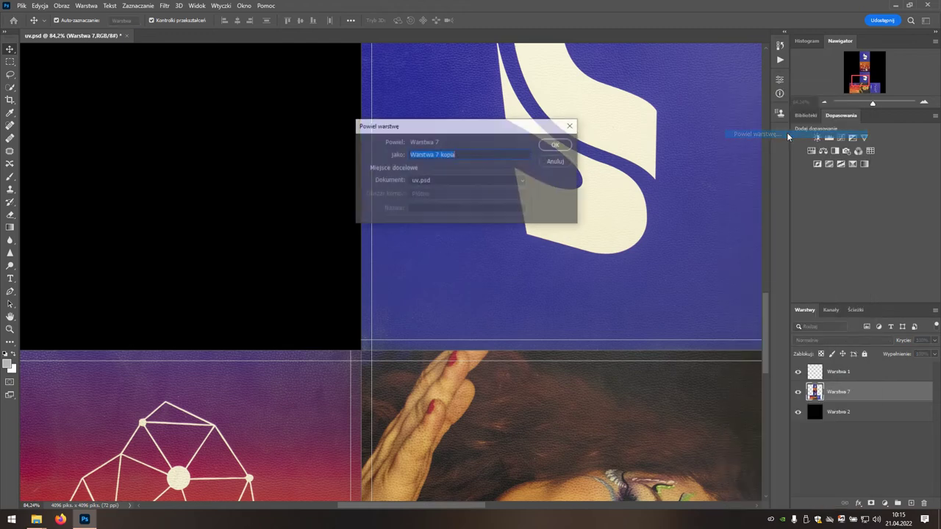
{"action": "left_click", "coordinate": [556, 145]}
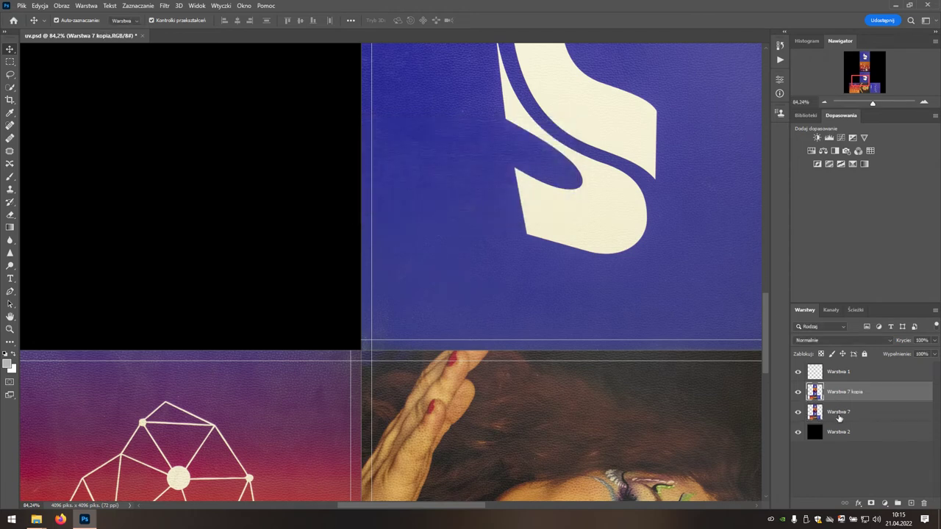
Apply a 20-pixel Gaussian Blur to the original Warstwa 7.
{"action": "left_click", "coordinate": [861, 418]}
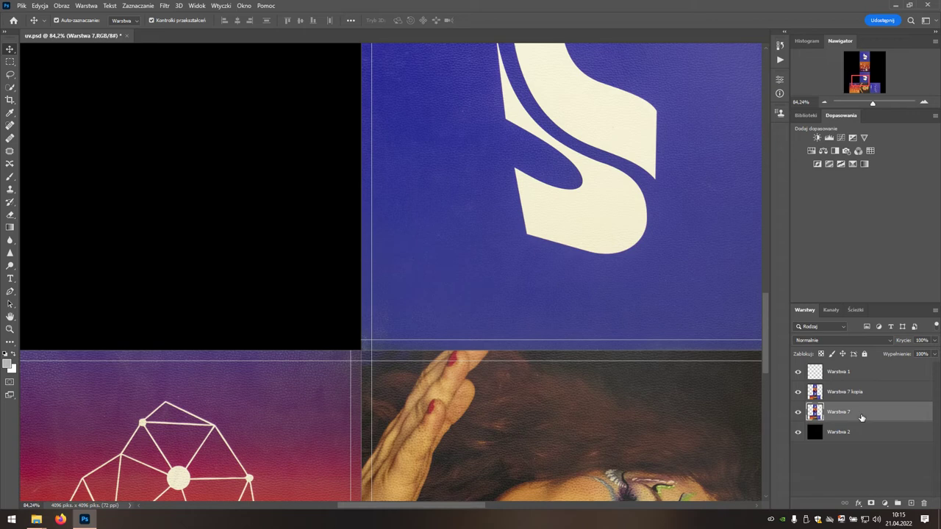
{"action": "left_click", "coordinate": [165, 6]}
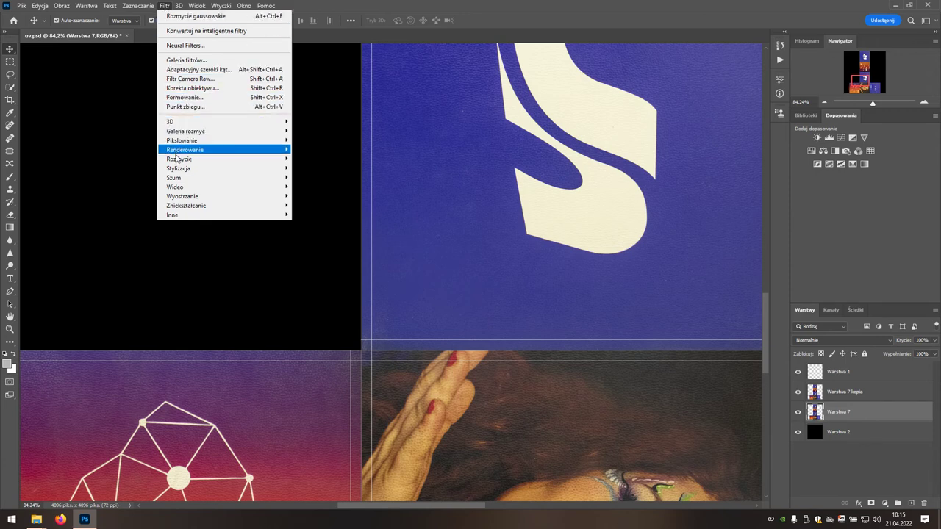
{"action": "mouse_move", "coordinate": [180, 159]}
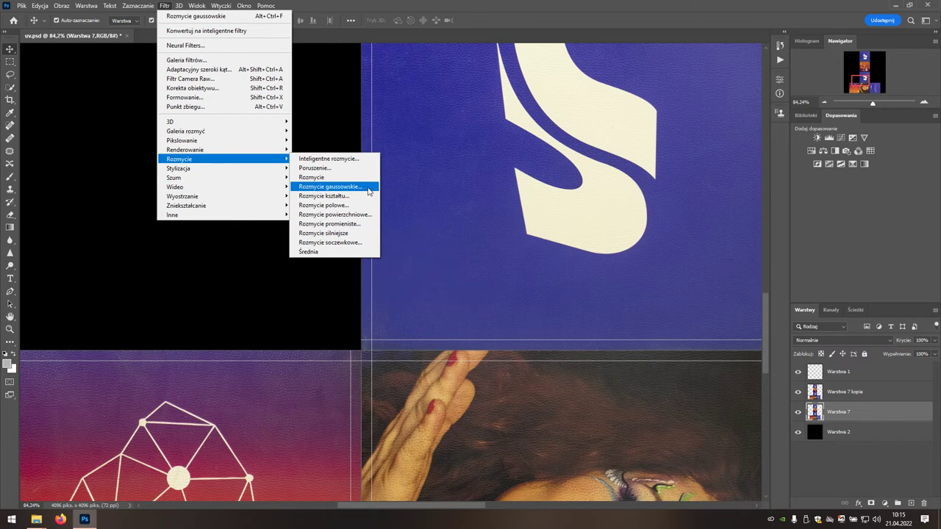
{"action": "left_click", "coordinate": [368, 191]}
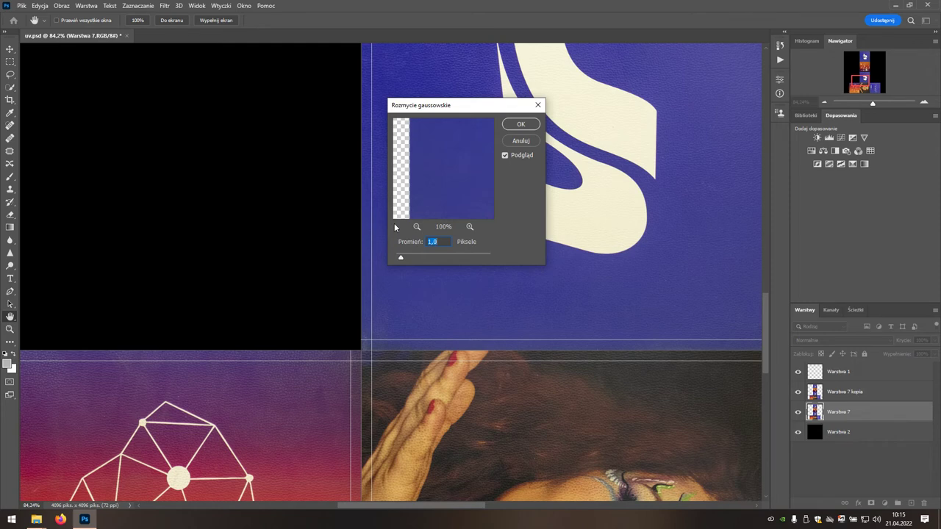
{"action": "type", "text": "20"}
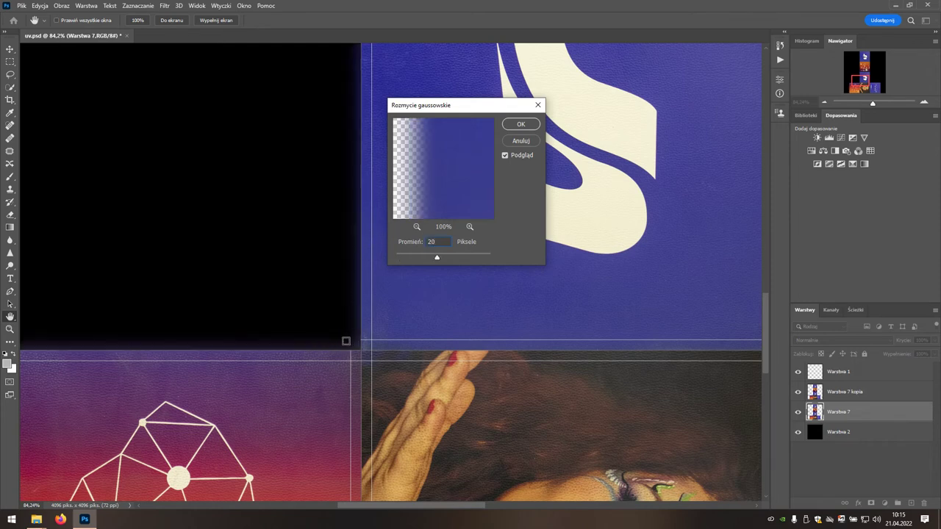
{"action": "left_click", "coordinate": [528, 124]}
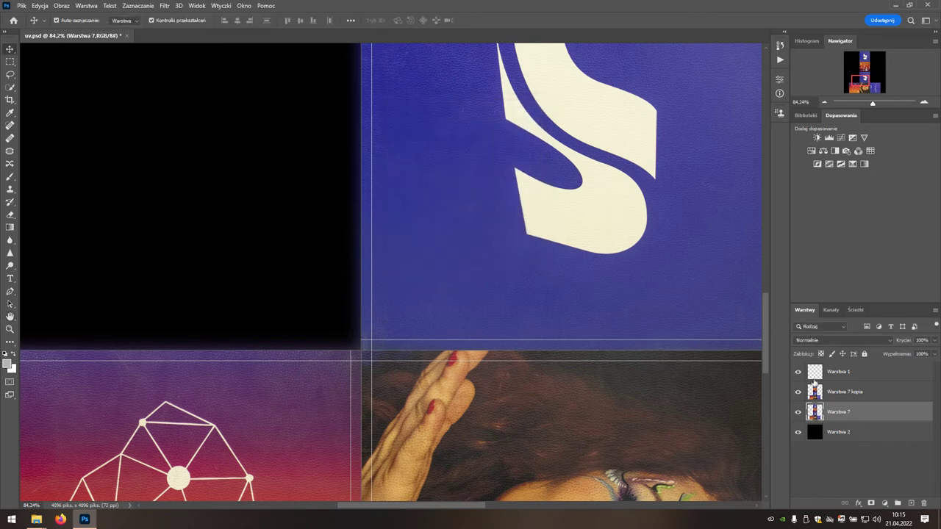
Duplicate Warstwa 7 twice, creating Warstwa 7 kopia 2 and Warstwa 7 kopia 3.
{"action": "right_click", "coordinate": [864, 415]}
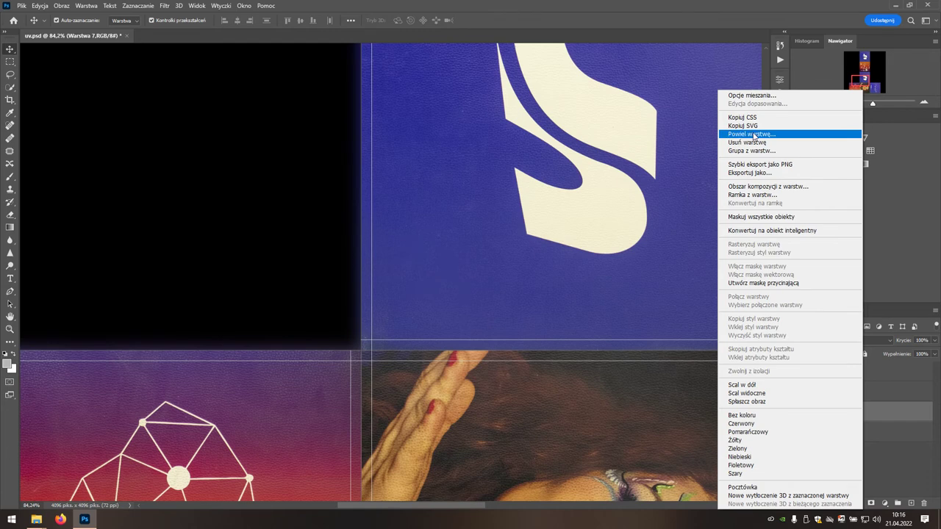
{"action": "left_click", "coordinate": [778, 137]}
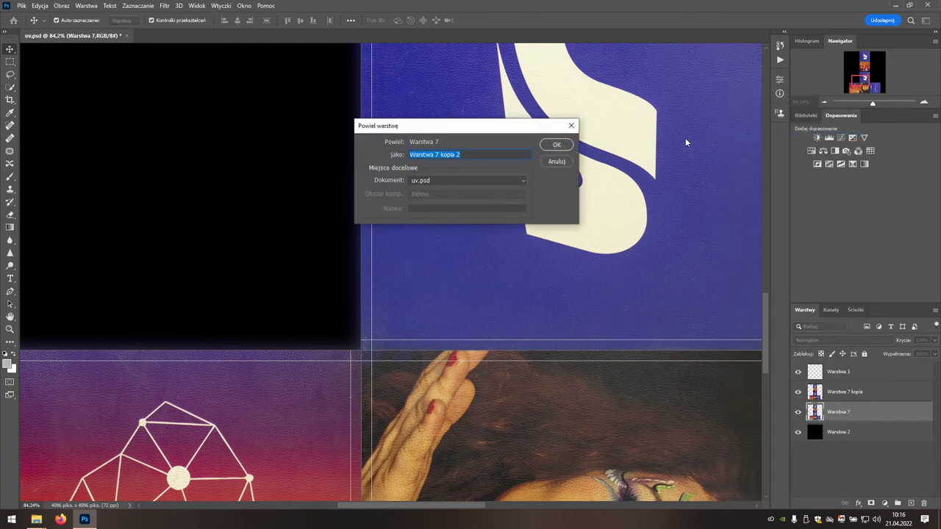
{"action": "left_click", "coordinate": [563, 145]}
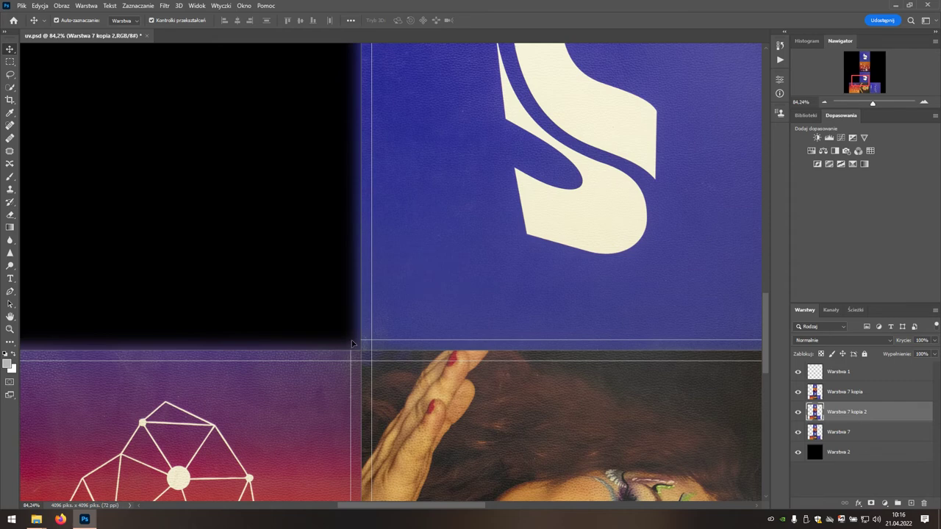
{"action": "right_click", "coordinate": [880, 412]}
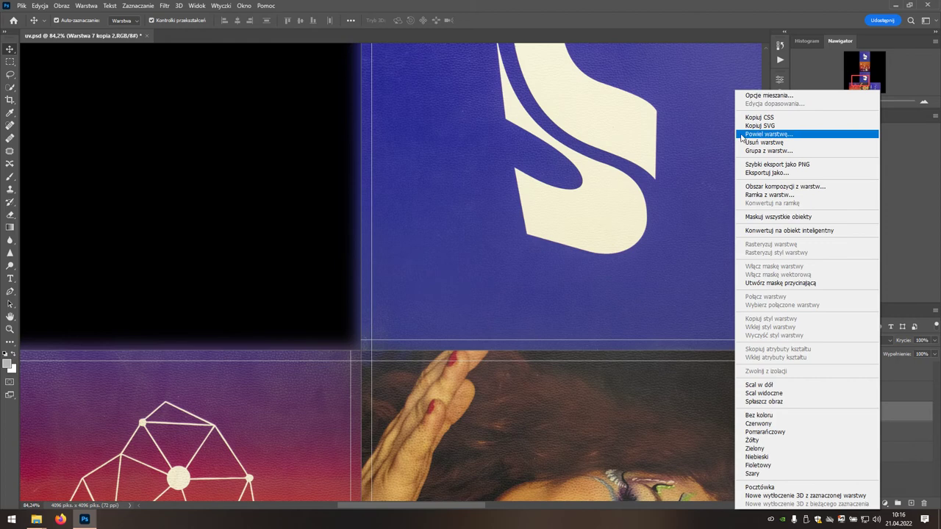
{"action": "left_click", "coordinate": [765, 134]}
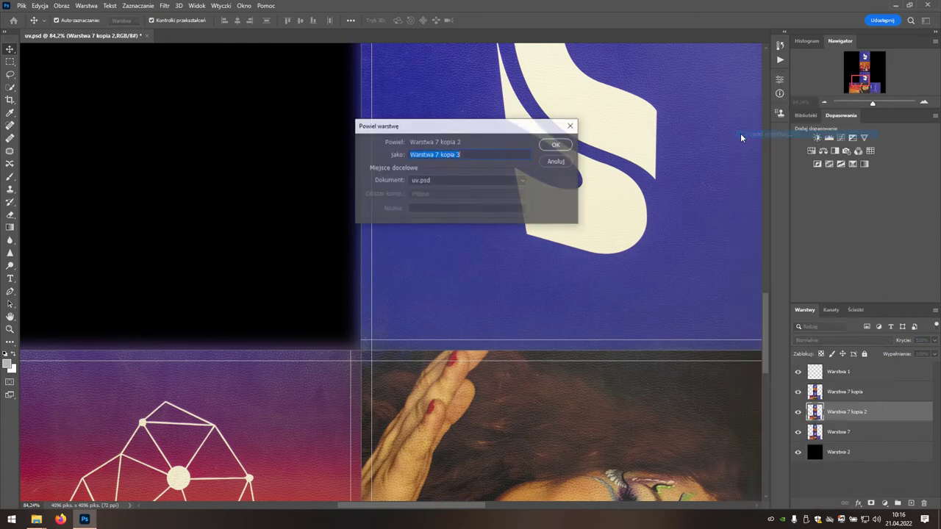
{"action": "left_click", "coordinate": [570, 148]}
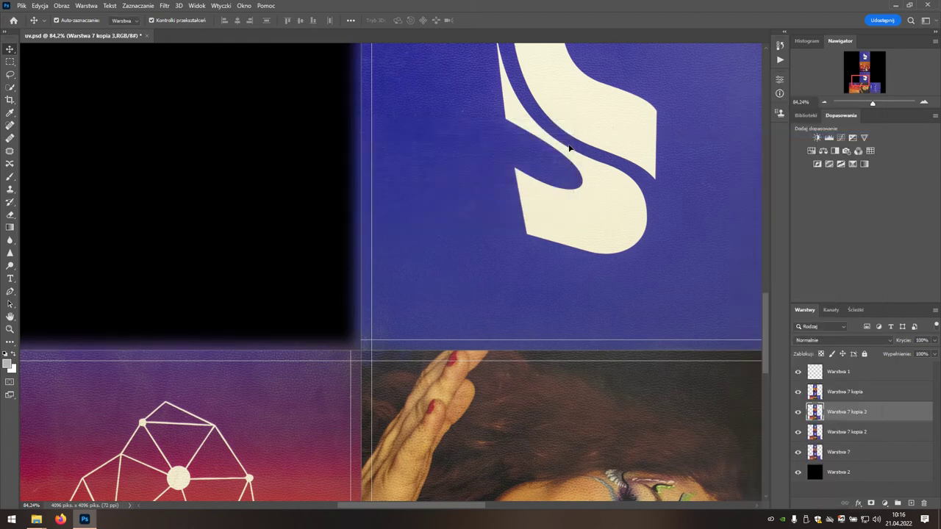
Hide the guide-line layer Warstwa 1 and flatten the image, discarding hidden layers.
{"action": "left_click", "coordinate": [798, 373]}
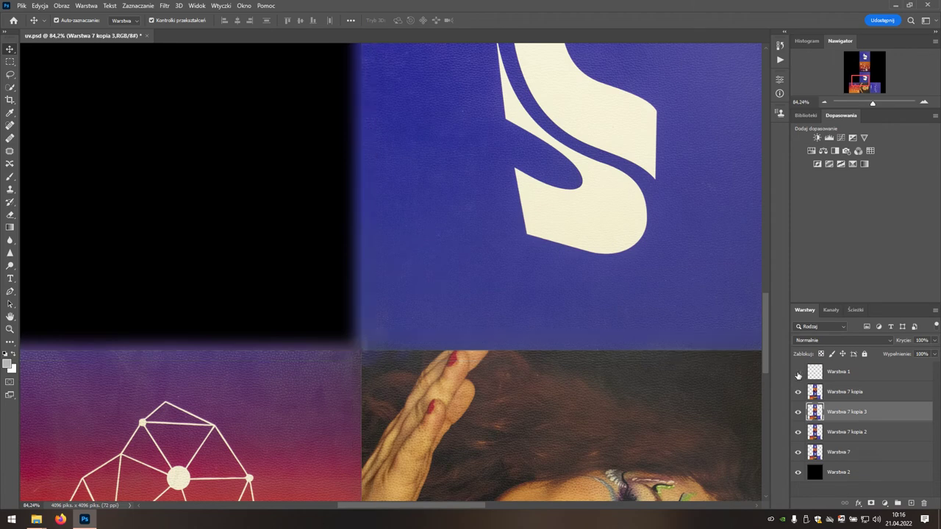
{"action": "right_click", "coordinate": [881, 416]}
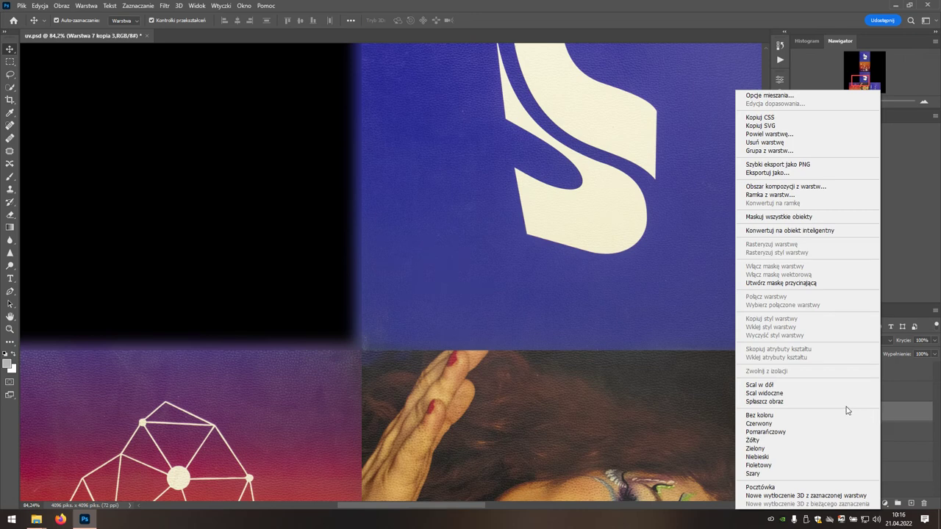
{"action": "left_click", "coordinate": [743, 402]}
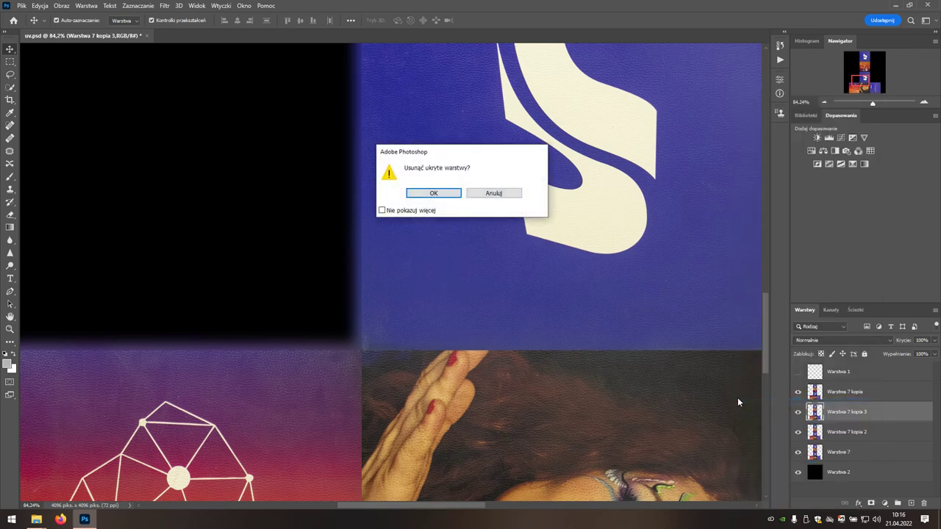
{"action": "left_click", "coordinate": [443, 193]}
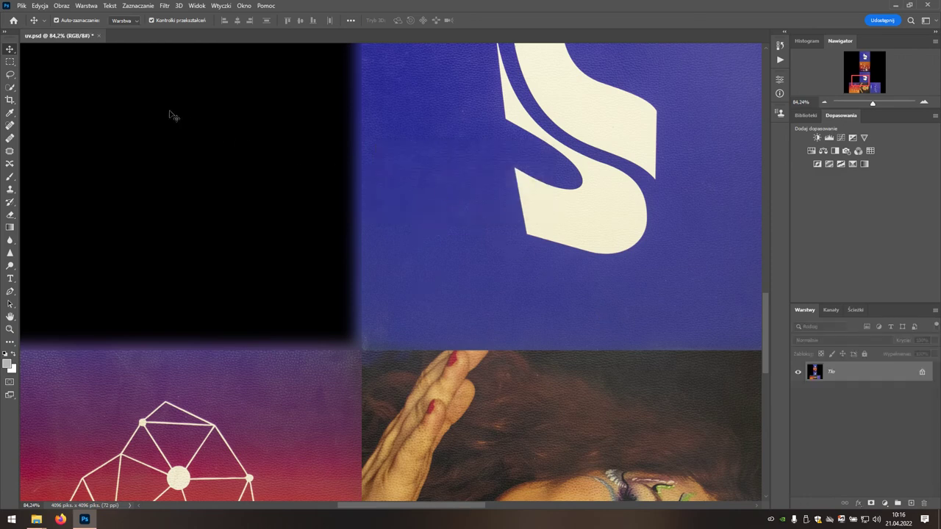
Save the image as T_Cube_01_01 in Targa format at 24 bits per pixel.
{"action": "left_click", "coordinate": [21, 8]}
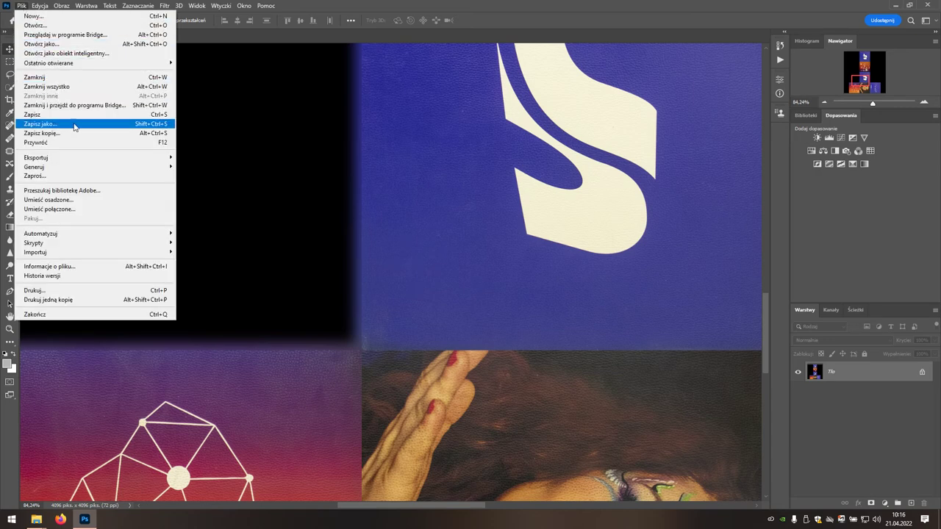
{"action": "left_click", "coordinate": [101, 125]}
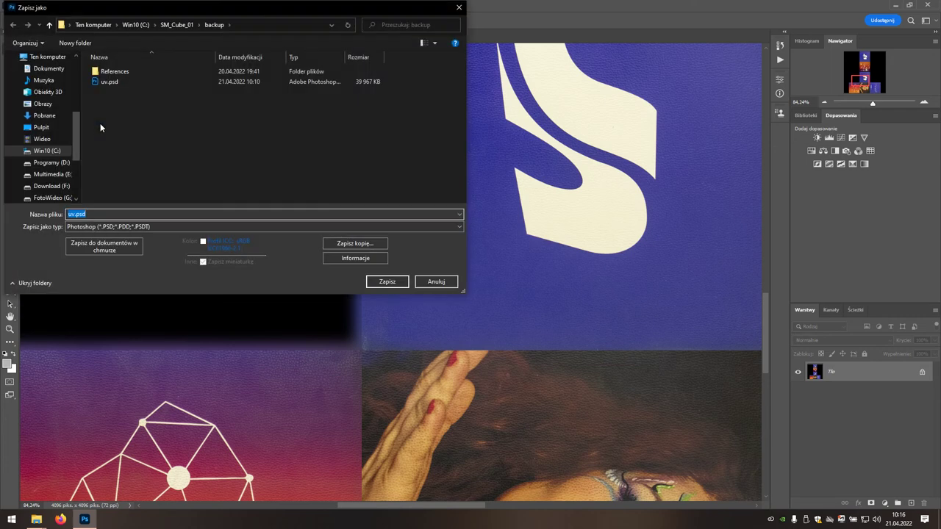
{"action": "type", "text": "T_Cube_01_01"}
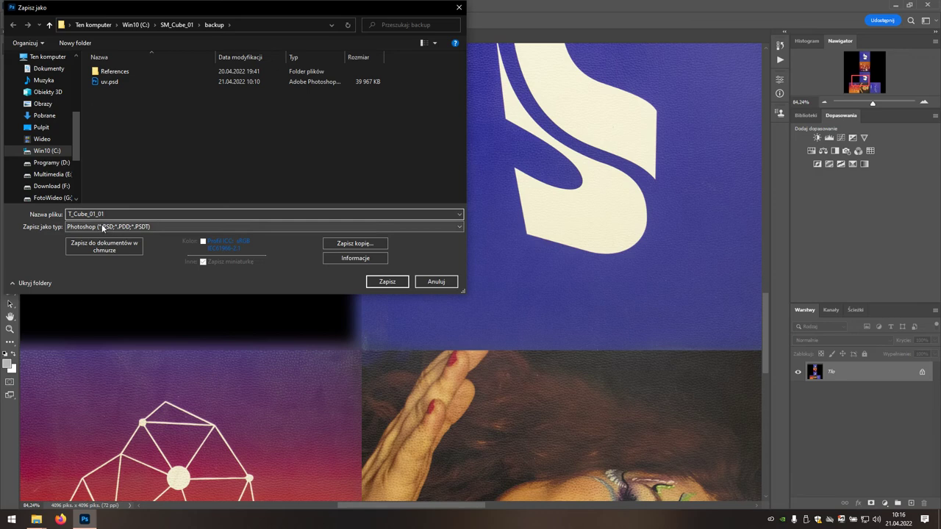
{"action": "left_click", "coordinate": [154, 225]}
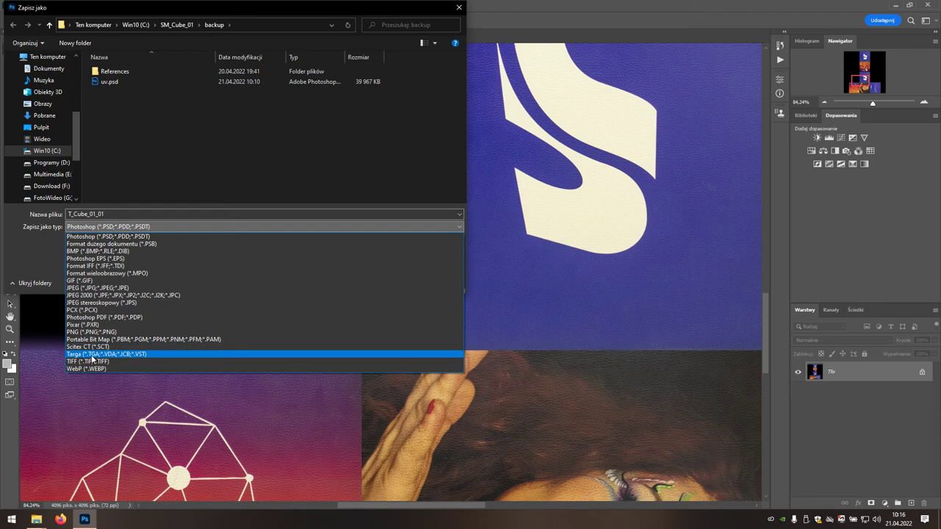
{"action": "left_click", "coordinate": [98, 354]}
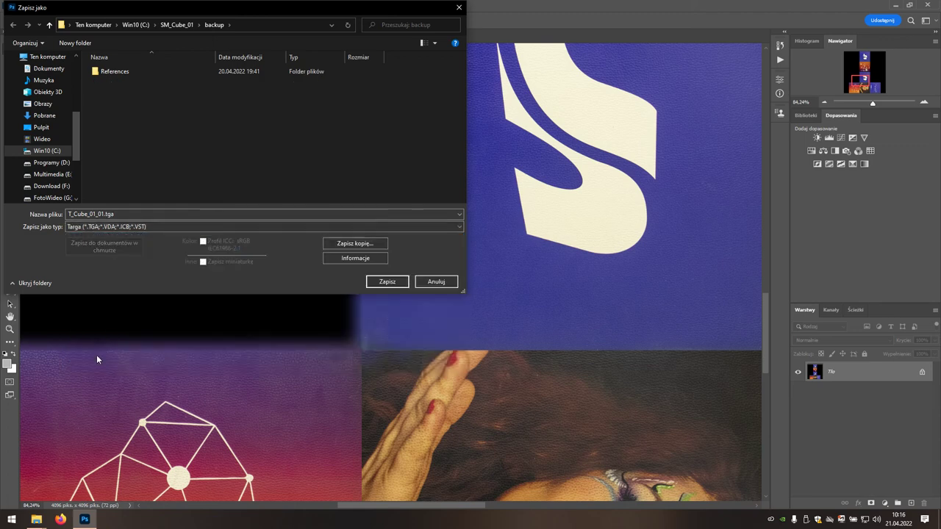
{"action": "left_click", "coordinate": [379, 283]}
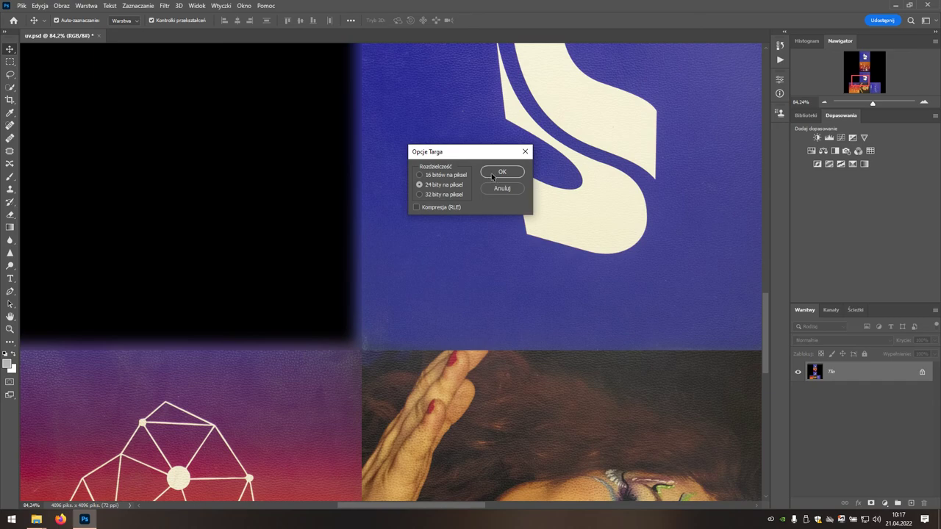
{"action": "left_click", "coordinate": [491, 173]}
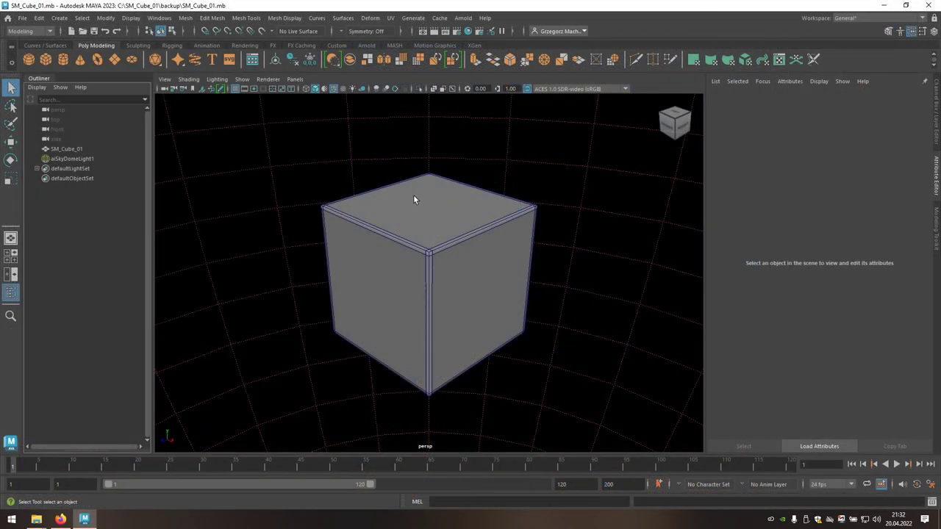
Assign a new Lambert material to the selected cube.
{"action": "left_click", "coordinate": [414, 199]}
{"action": "right_click", "coordinate": [413, 199]}
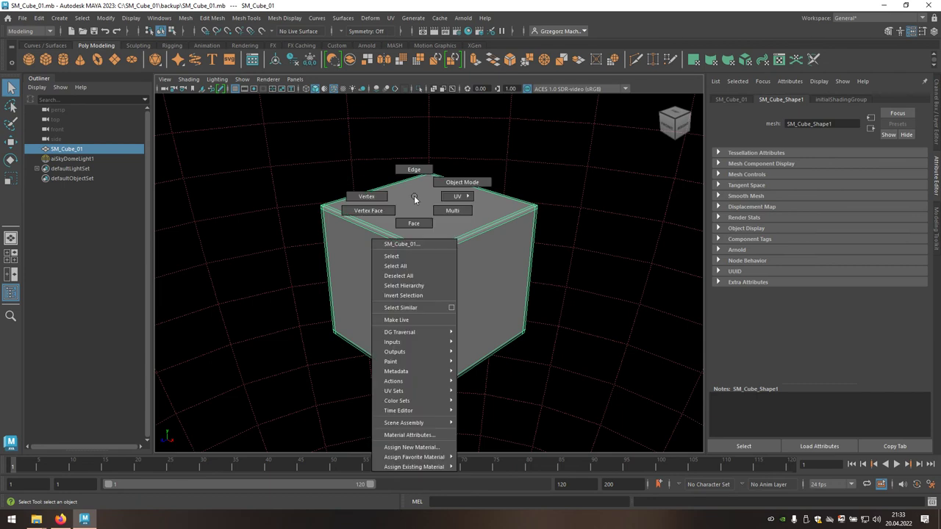
{"action": "left_click", "coordinate": [438, 448]}
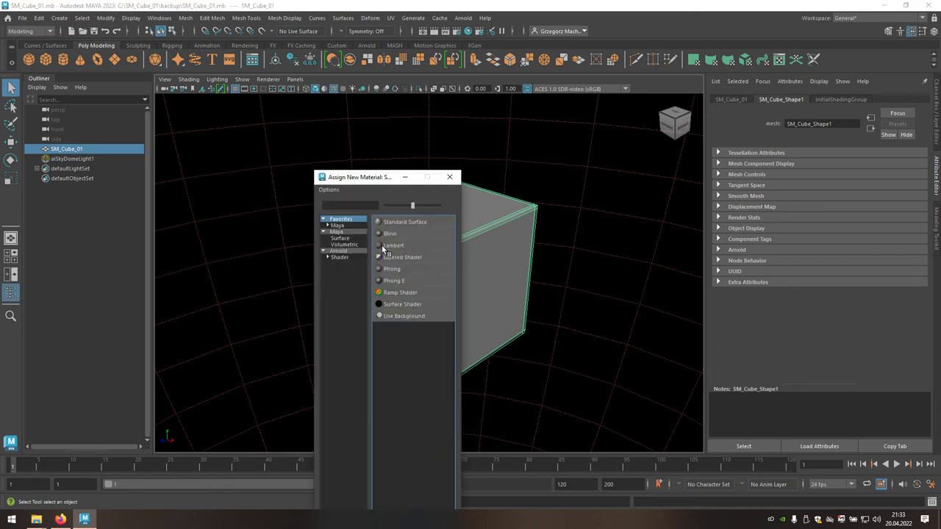
{"action": "left_click", "coordinate": [408, 245]}
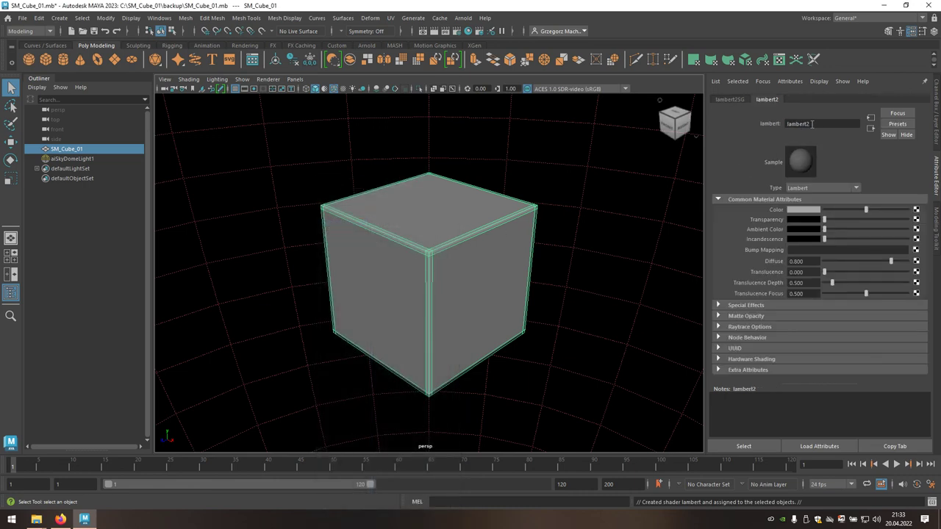
Rename the material lambert2 to M_Cube_01.
{"action": "left_click_drag", "start_coordinate": [812, 123], "coordinate": [776, 125]}
{"action": "type", "text": "M_C"}
{"action": "type", "text": "ube_01"}
{"action": "key", "text": "Return"}
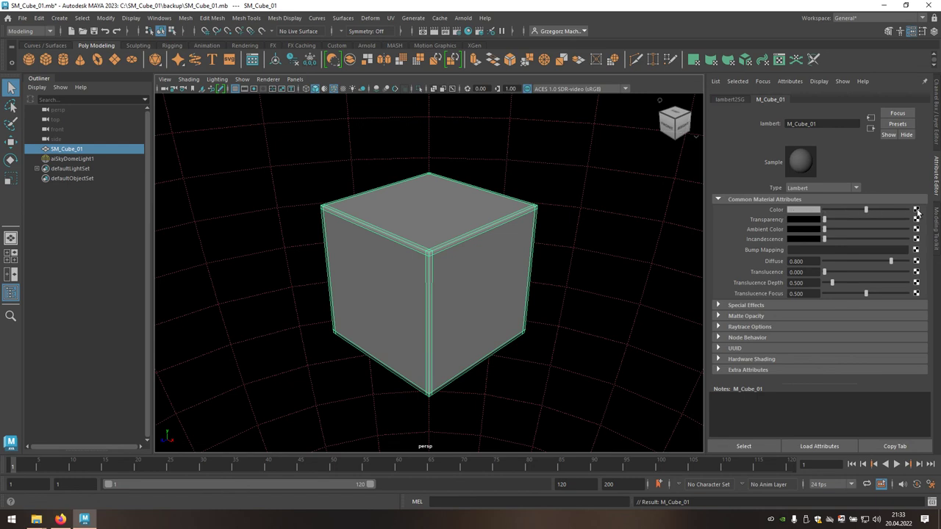
Connect a File texture node to the material's Color and load T_Cube_01_01.tga.
{"action": "left_click", "coordinate": [917, 211]}
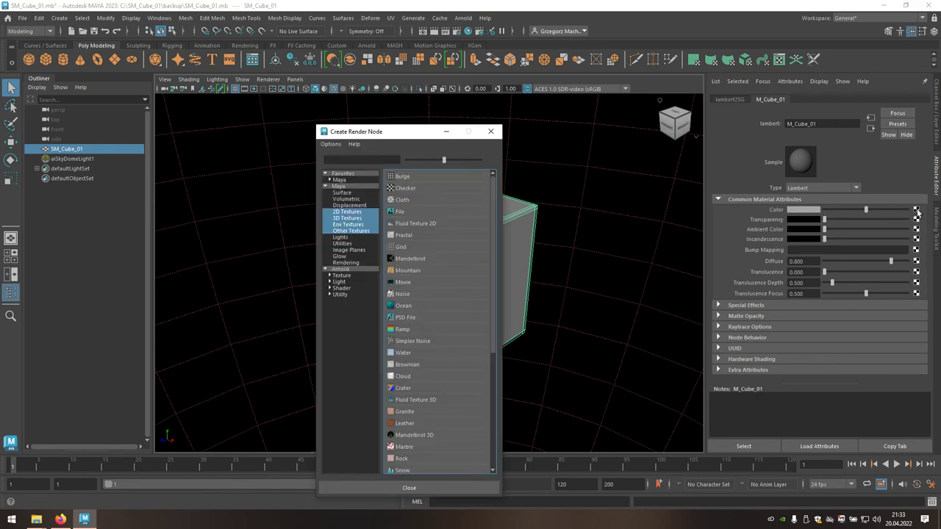
{"action": "left_click", "coordinate": [411, 214]}
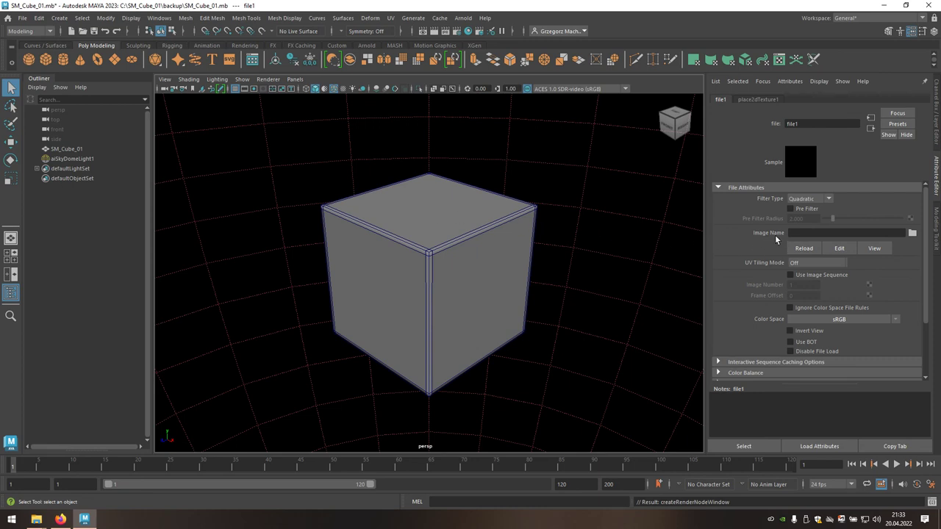
{"action": "left_click", "coordinate": [912, 233]}
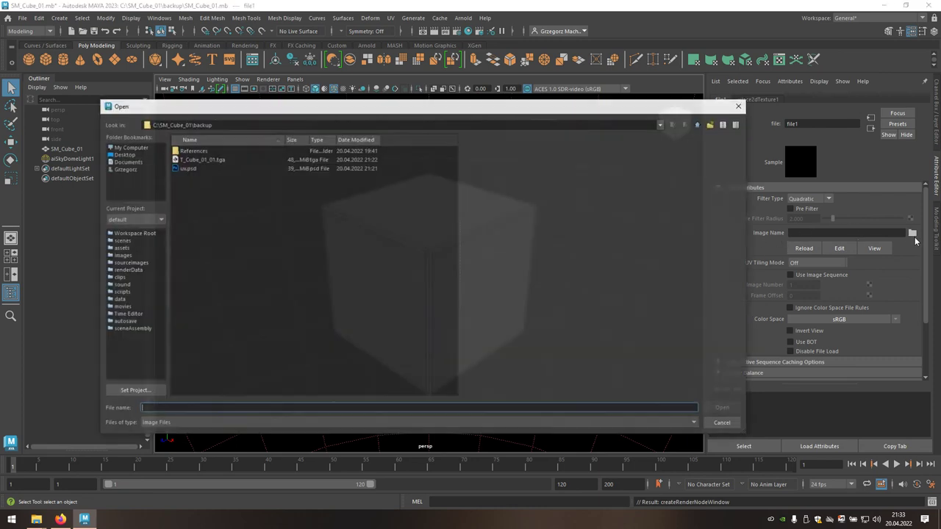
{"action": "left_click", "coordinate": [217, 160]}
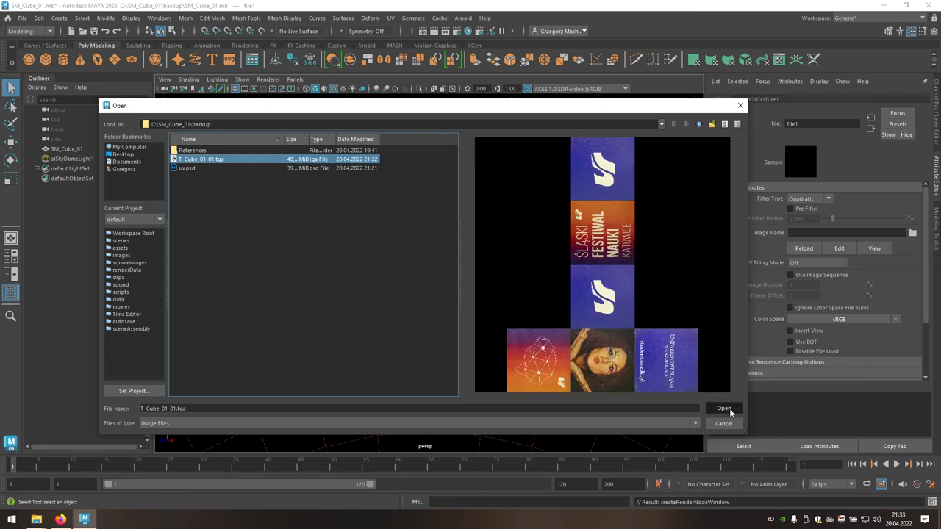
{"action": "left_click", "coordinate": [729, 409]}
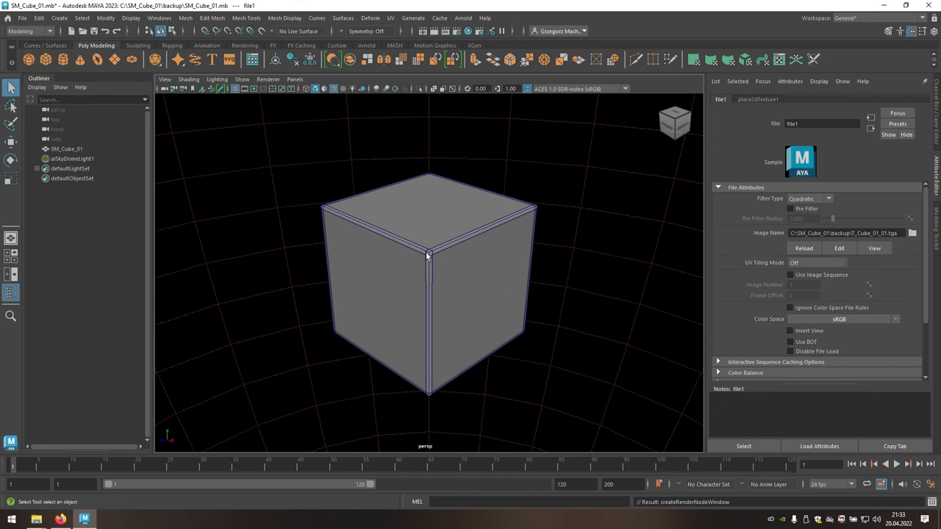
Turn on Hardware Texturing and orbit to see the portrait, logo and lettering faces.
{"action": "left_click", "coordinate": [192, 81]}
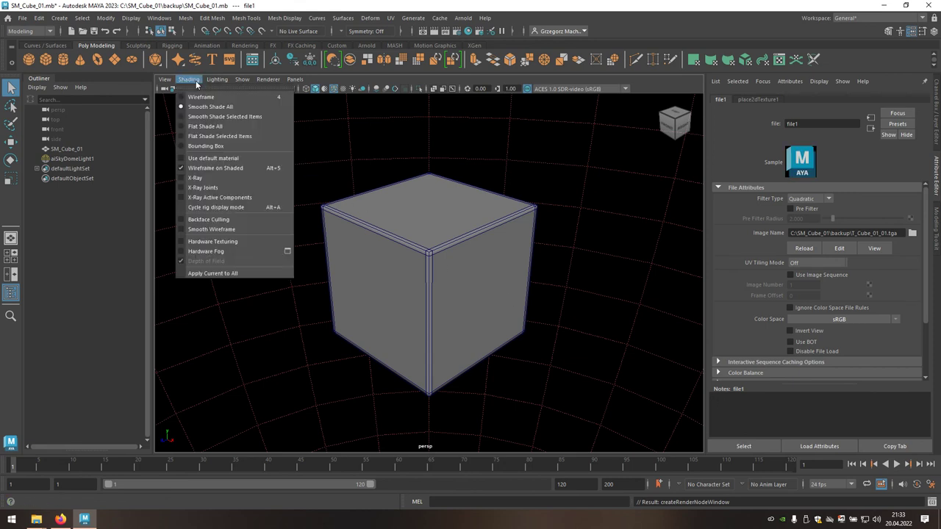
{"action": "left_click", "coordinate": [235, 244]}
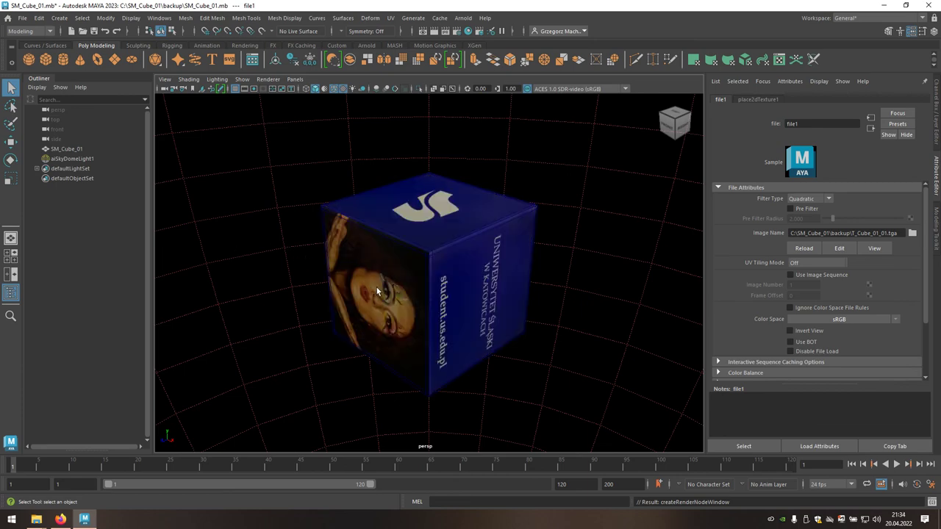
{"action": "mouse_move", "coordinate": [376, 287]}
{"action": "left_mouse_down"}
{"action": "mouse_move", "coordinate": [430, 236]}
{"action": "mouse_move", "coordinate": [430, 213]}
{"action": "mouse_move", "coordinate": [472, 221]}
{"action": "mouse_move", "coordinate": [502, 241]}
{"action": "mouse_move", "coordinate": [363, 271]}
{"action": "mouse_move", "coordinate": [286, 262]}
{"action": "mouse_move", "coordinate": [486, 249]}
{"action": "left_mouse_up"}
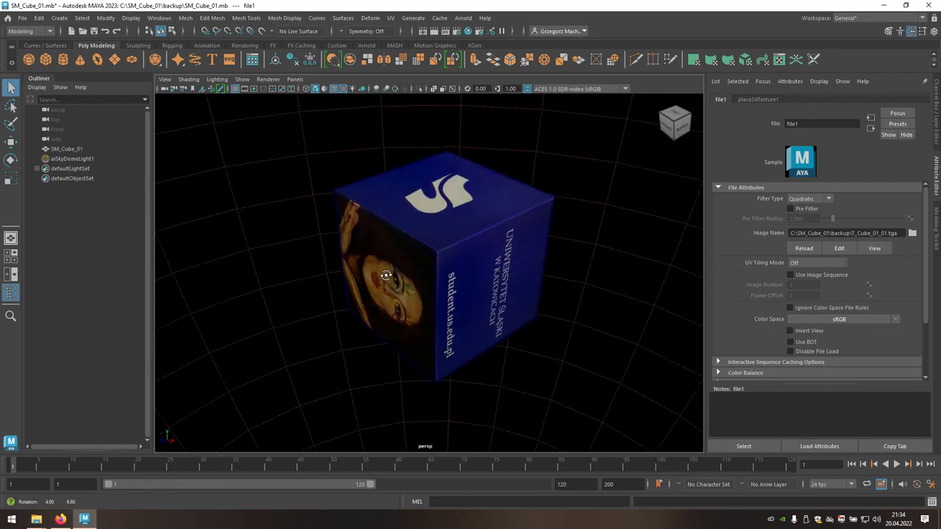